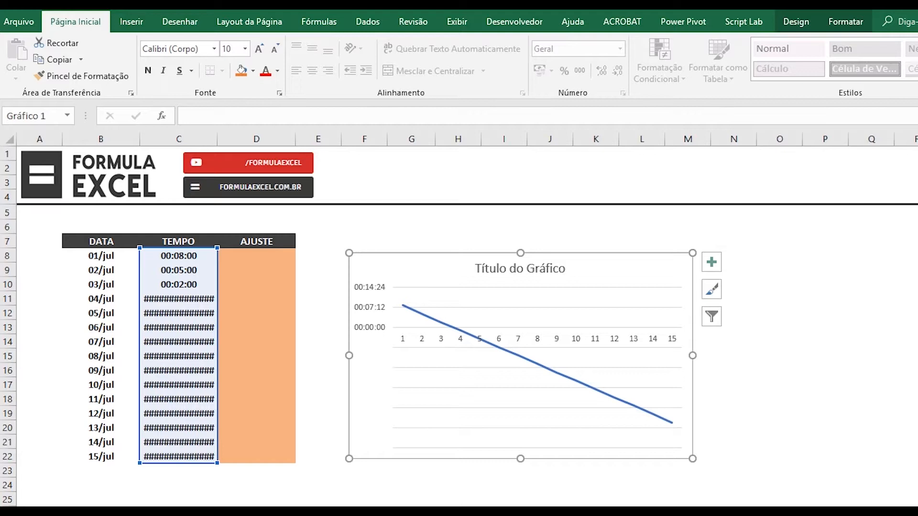
# - Delete the existing line chart from the worksheet
pyautogui.click(370, 309)
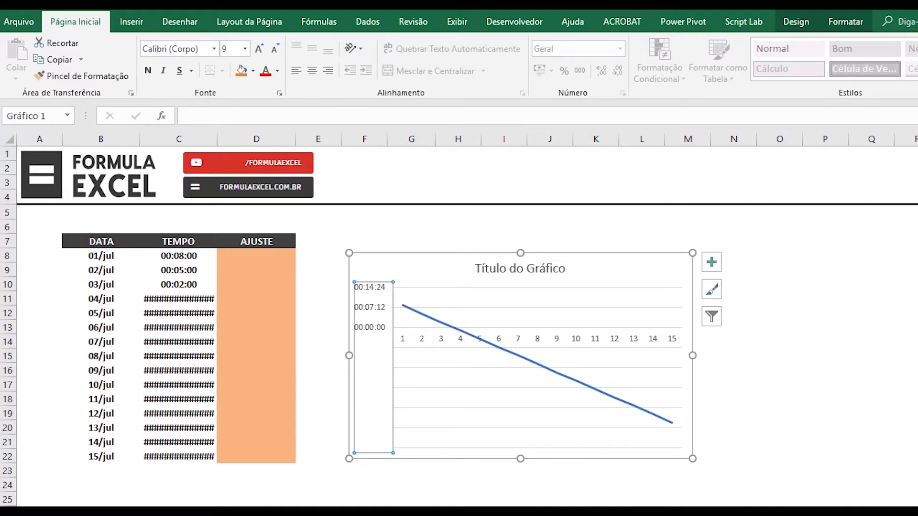
pyautogui.click(364, 485)
pyautogui.click(592, 276)
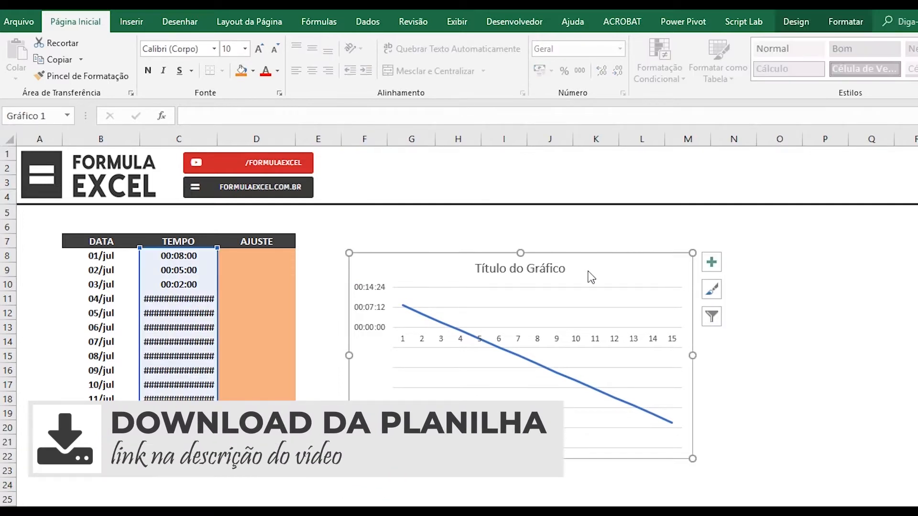
pyautogui.press('Delete')
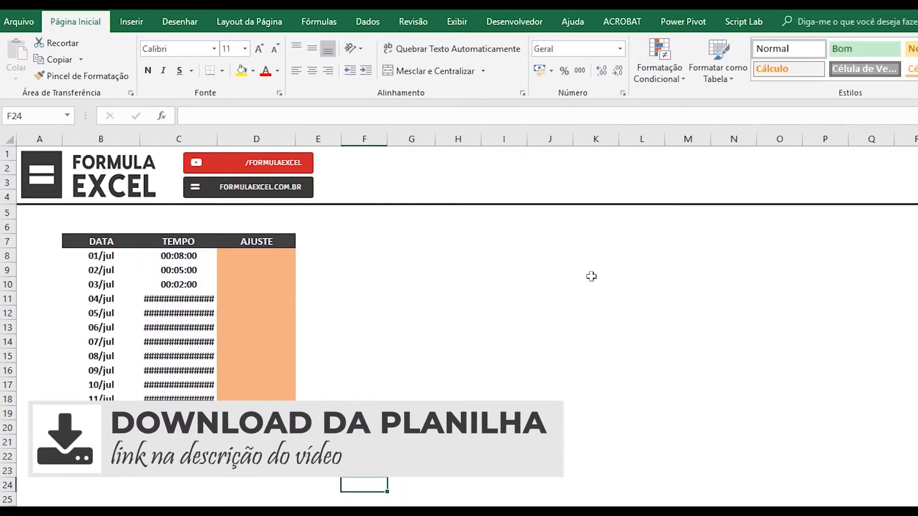
# - Examine the DATA values and the values and formulas in the TEMPO column from C8 to C12
pyautogui.click(152, 257)
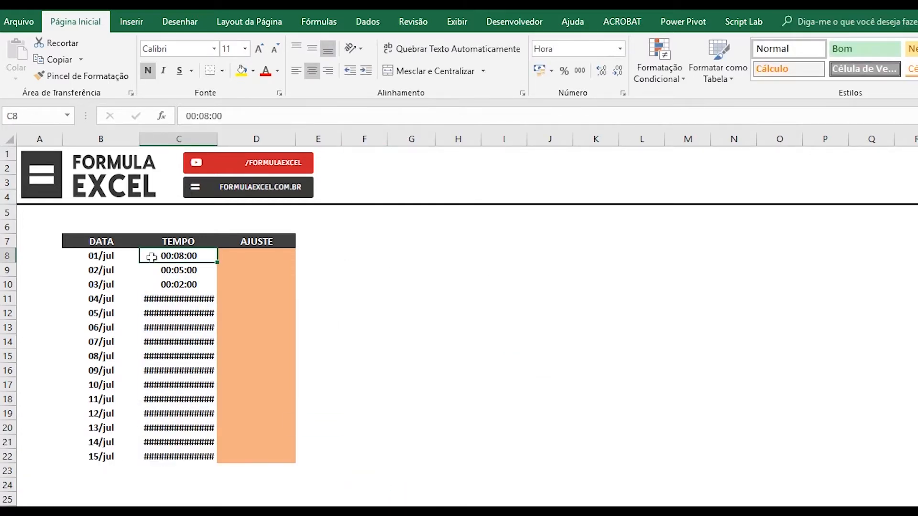
pyautogui.moveTo(111, 256); pyautogui.dragTo(116, 456)
pyautogui.click(154, 256)
pyautogui.press('Down')
pyautogui.press('Down')
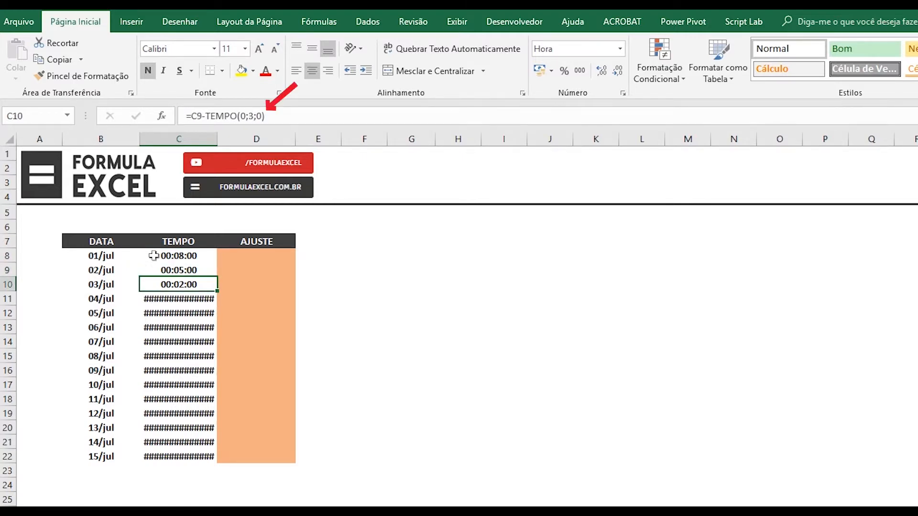
pyautogui.press('Down')
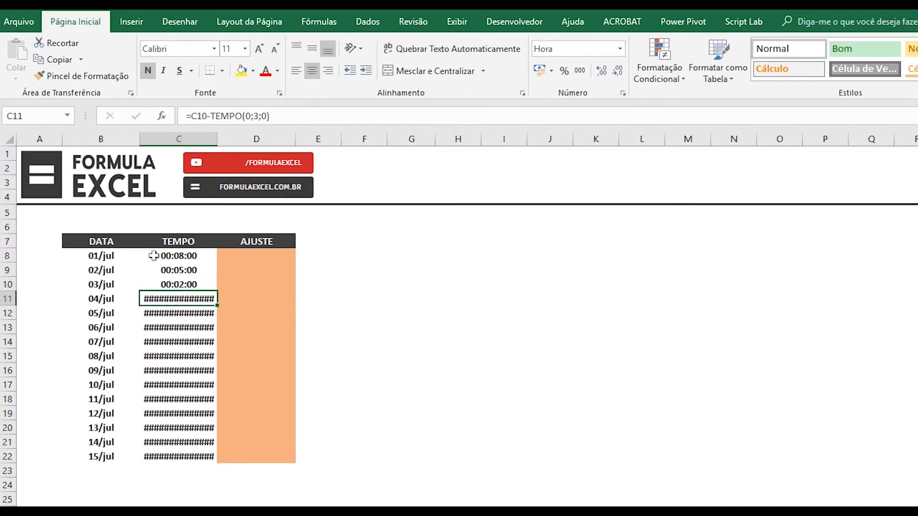
pyautogui.press('Down')
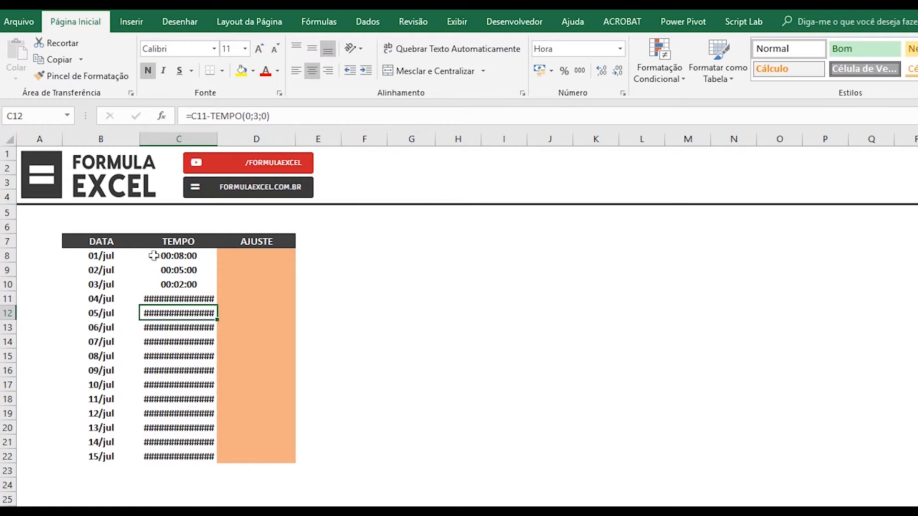
# - Enable the 1904 date system for this workbook in the advanced options, and check cells C11 and B8
pyautogui.click(20, 22)
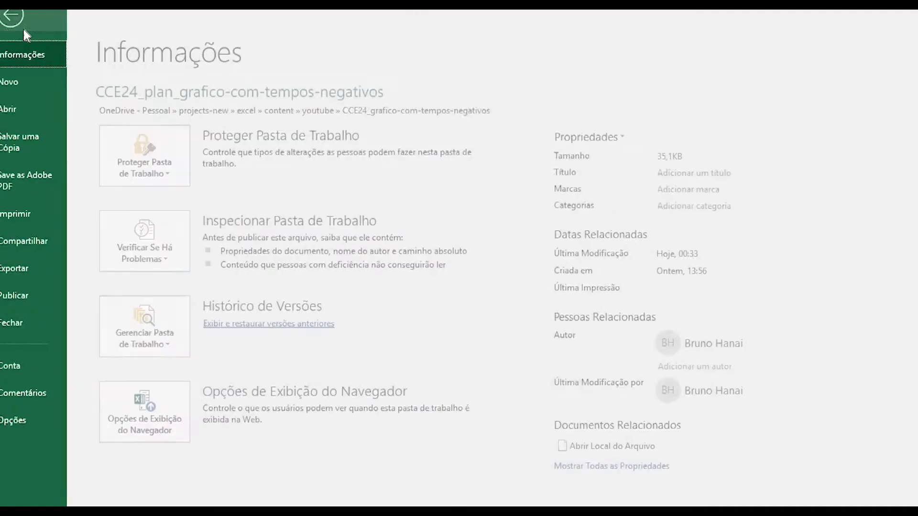
pyautogui.click(24, 420)
pyautogui.click(258, 193)
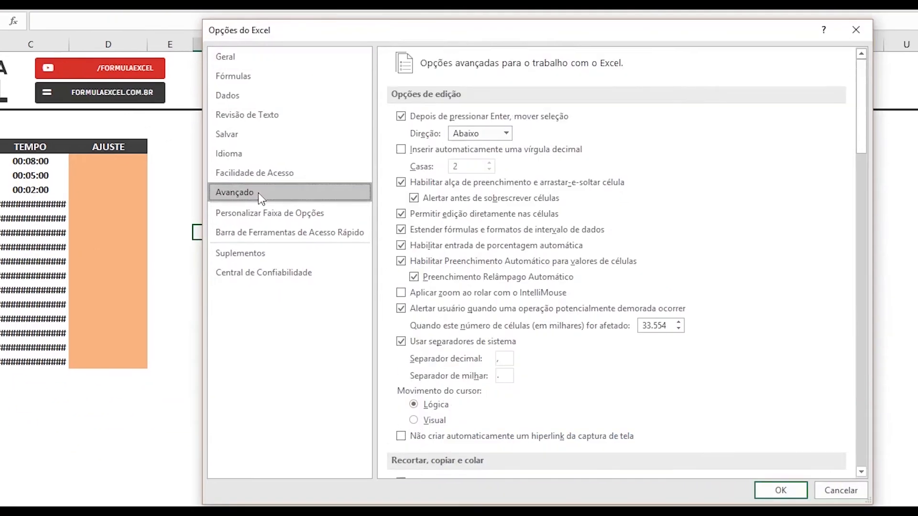
pyautogui.moveTo(861, 132); pyautogui.dragTo(861, 400)
pyautogui.click(402, 345)
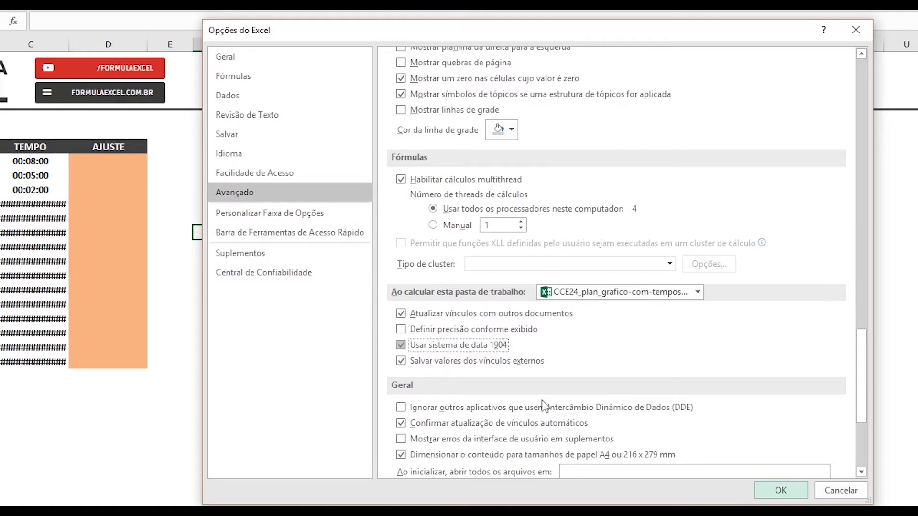
pyautogui.click(775, 494)
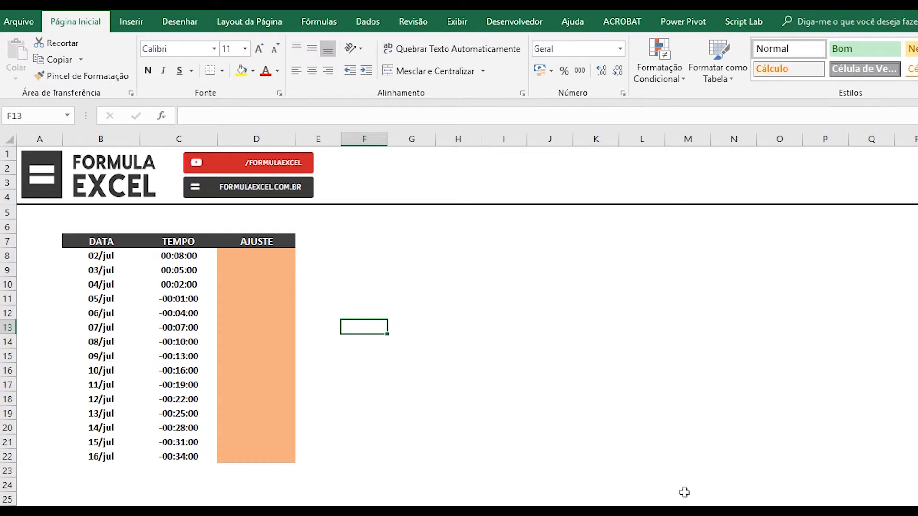
pyautogui.click(207, 296)
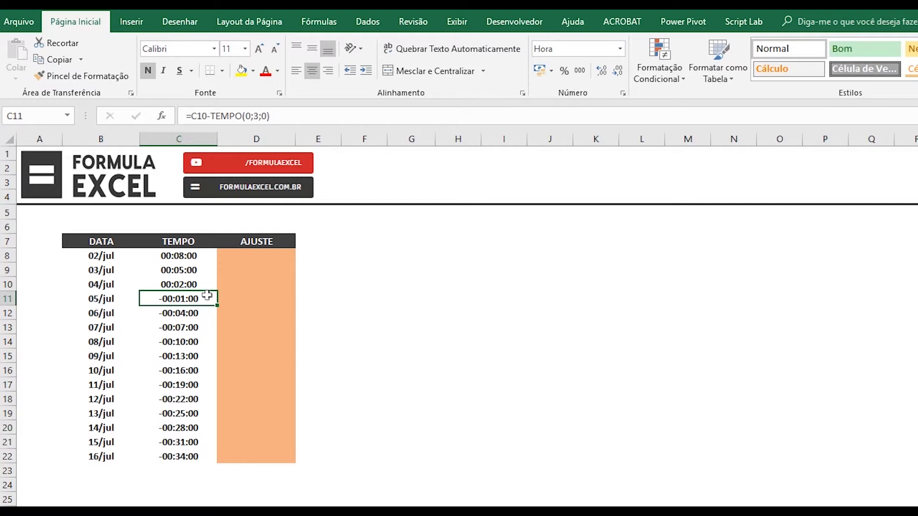
pyautogui.click(125, 256)
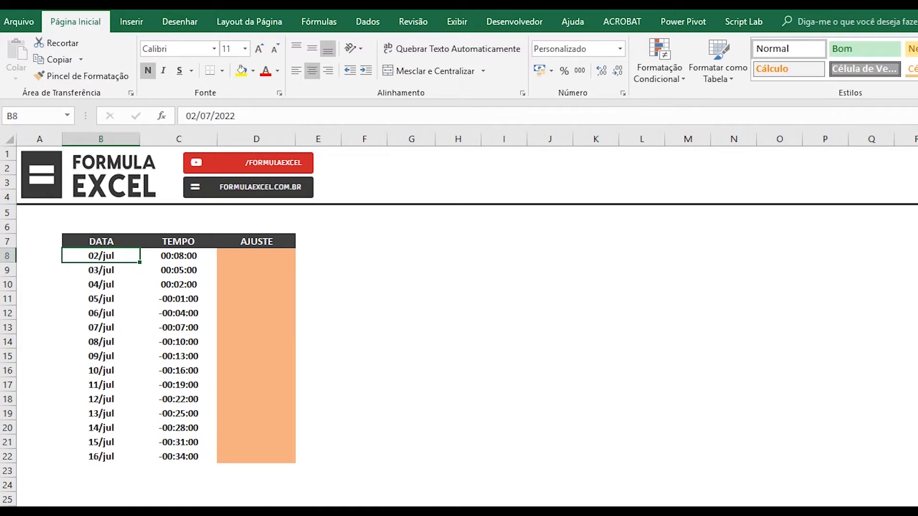
# - Insert a basic 2D line chart from the TEMPO values in C8:C22 and place it near column J, with its top at row 8
pyautogui.moveTo(179, 256); pyautogui.dragTo(179, 457)
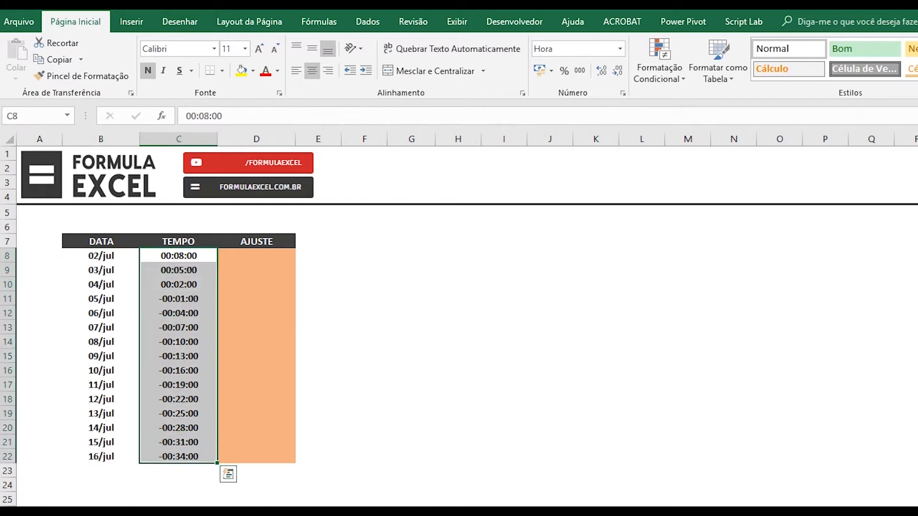
pyautogui.click(131, 21)
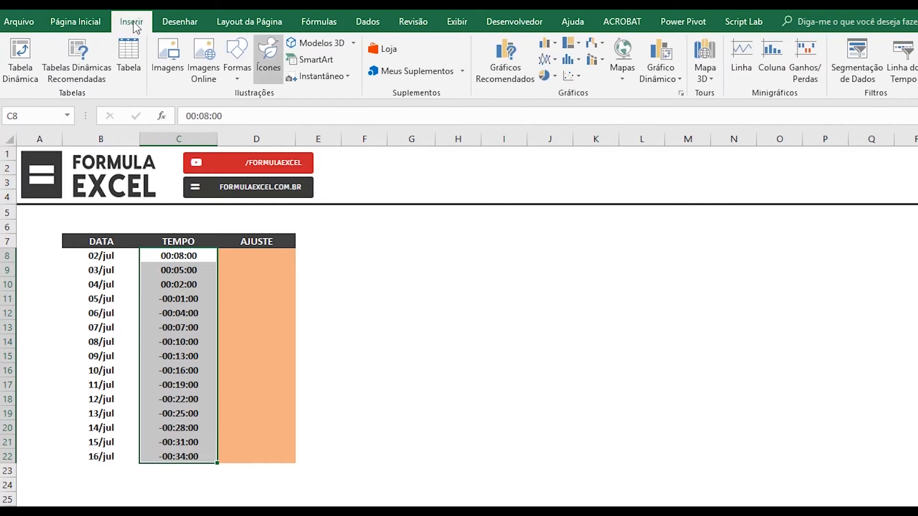
pyautogui.click(551, 60)
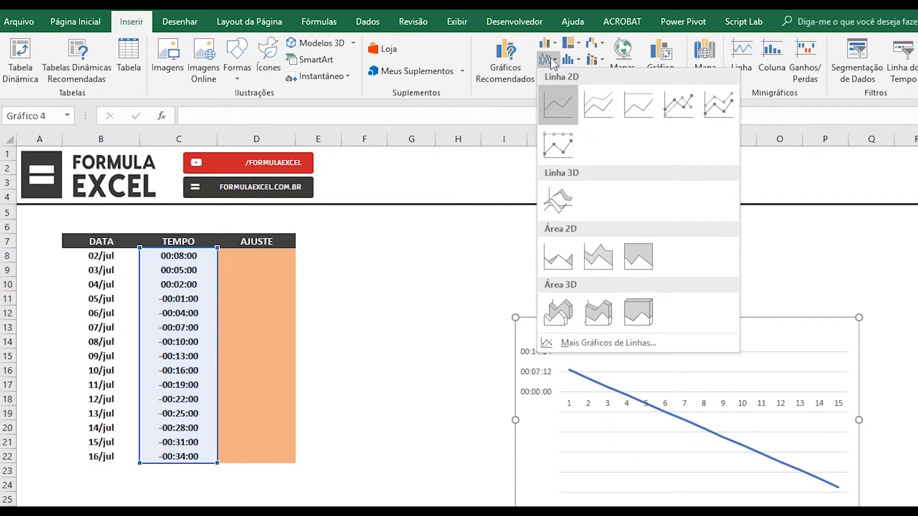
pyautogui.click(558, 104)
pyautogui.moveTo(539, 319); pyautogui.dragTo(370, 263)
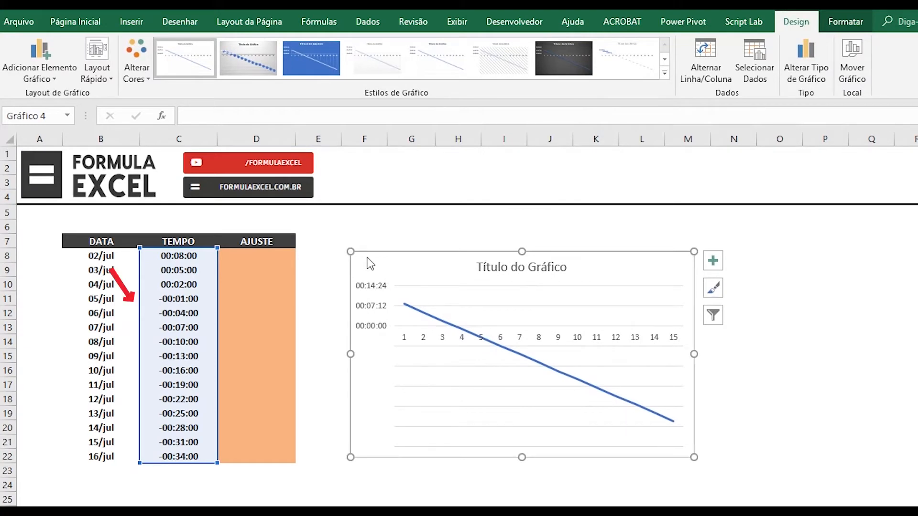
pyautogui.press('Down')
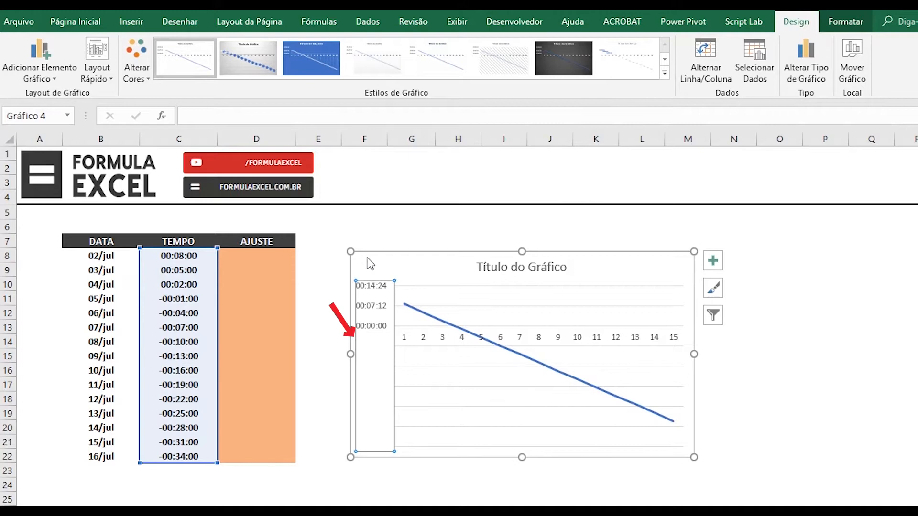
pyautogui.moveTo(370, 264); pyautogui.dragTo(527, 268)
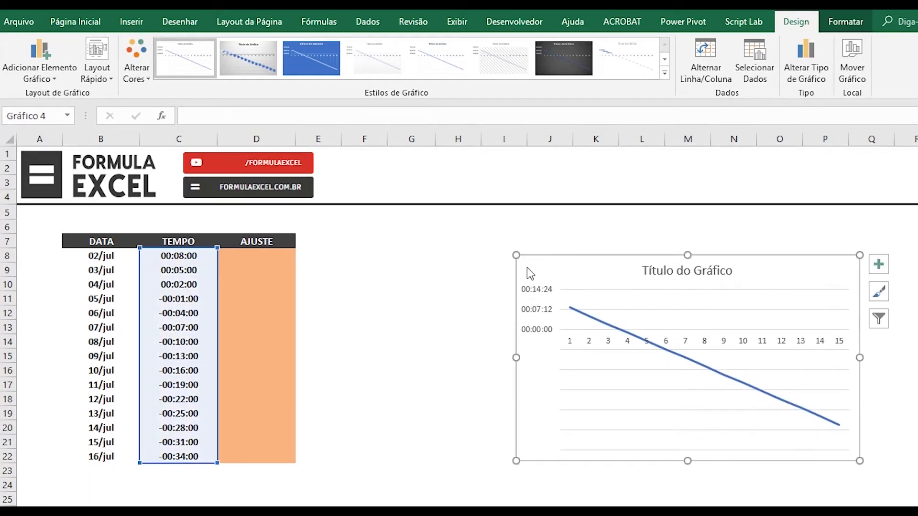
pyautogui.click(286, 259)
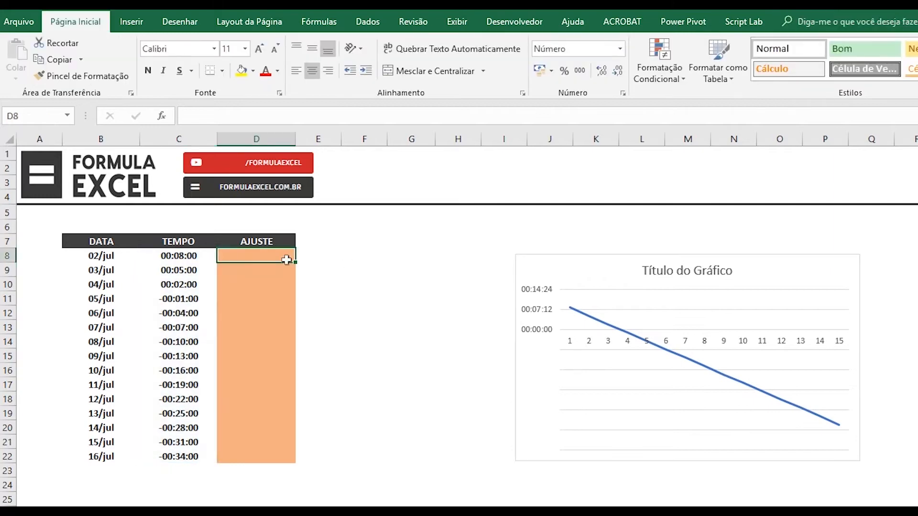
# - Enter =MINUTO(C8) in F8 and fill the formula down to F22
pyautogui.click(353, 254)
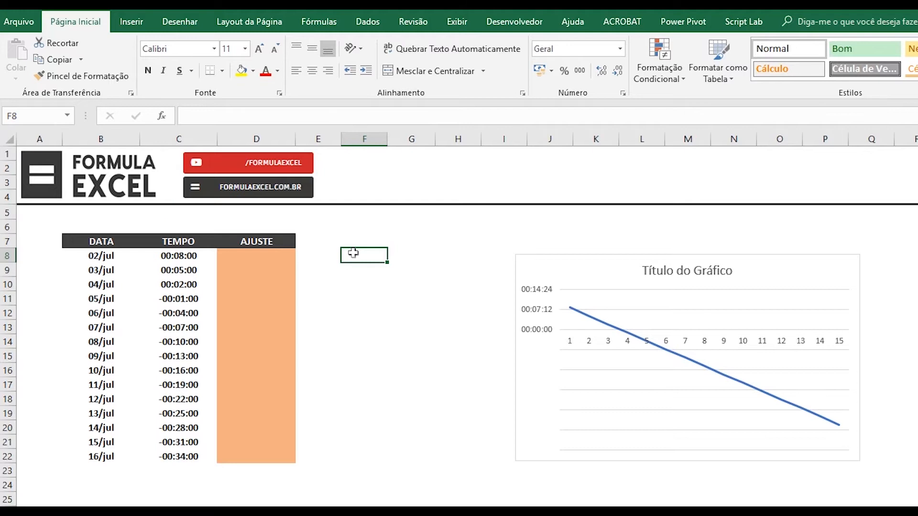
pyautogui.write('=min')
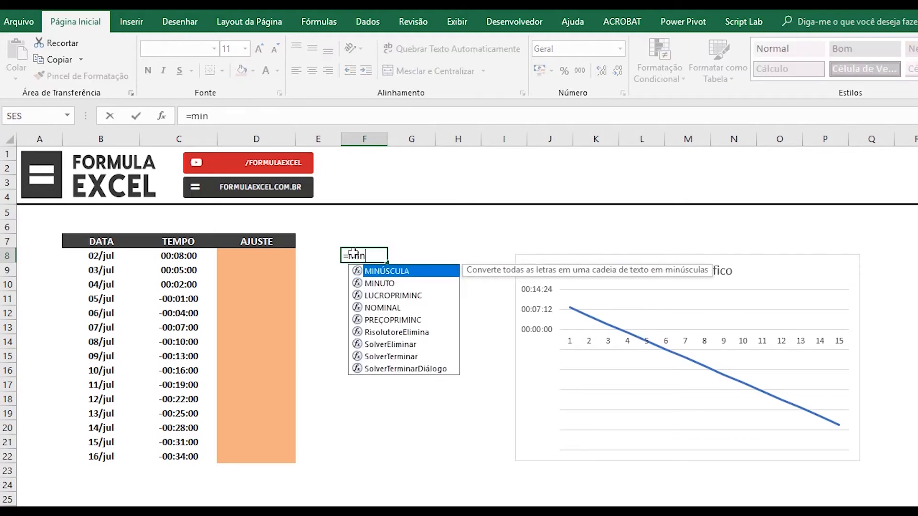
pyautogui.write('u')
pyautogui.press('Tab')
pyautogui.click(206, 255)
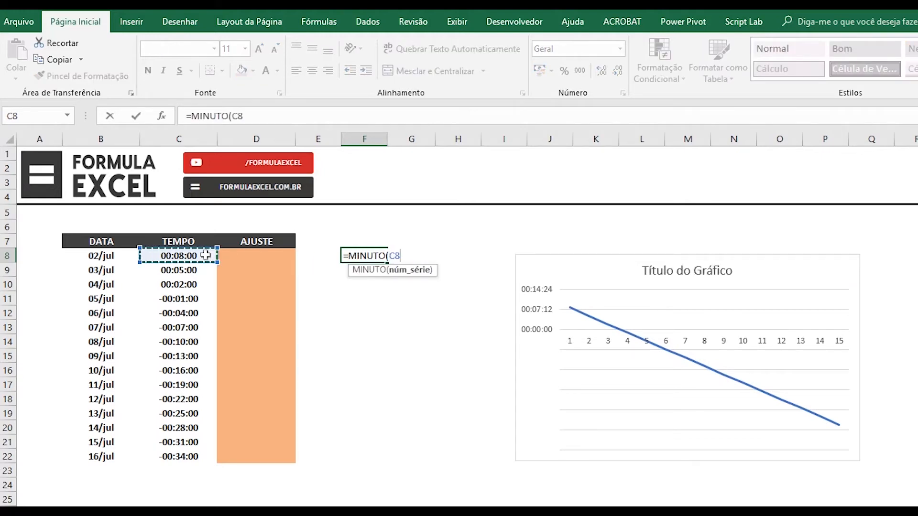
pyautogui.press('Return')
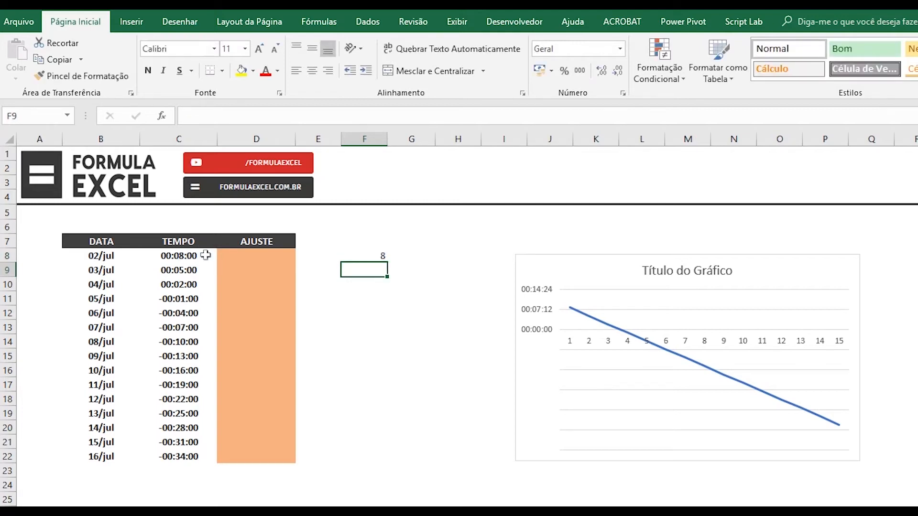
pyautogui.press('Up')
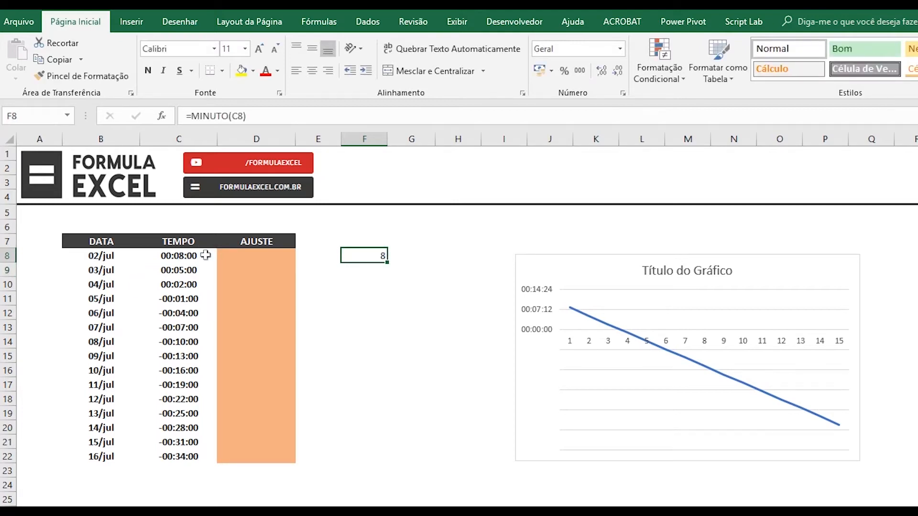
pyautogui.moveTo(387, 262); pyautogui.dragTo(387, 463)
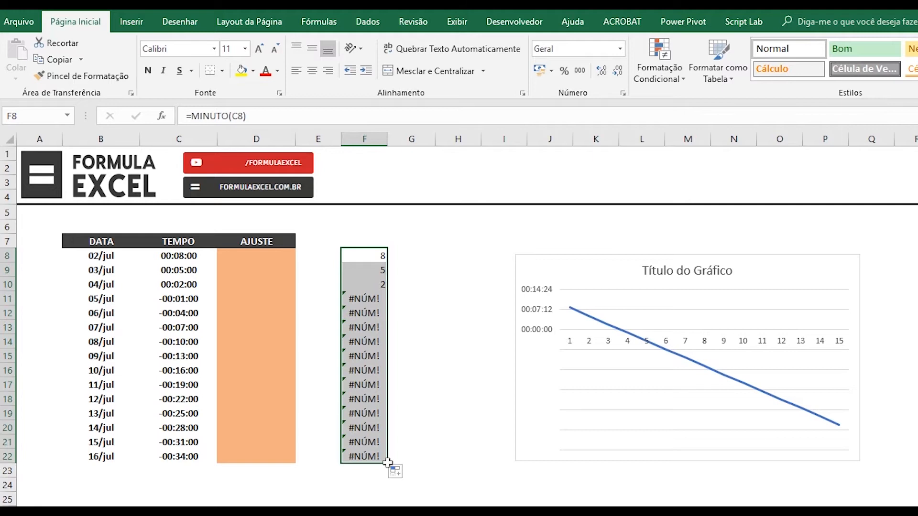
pyautogui.hotkey('shift', 'BackSpace')
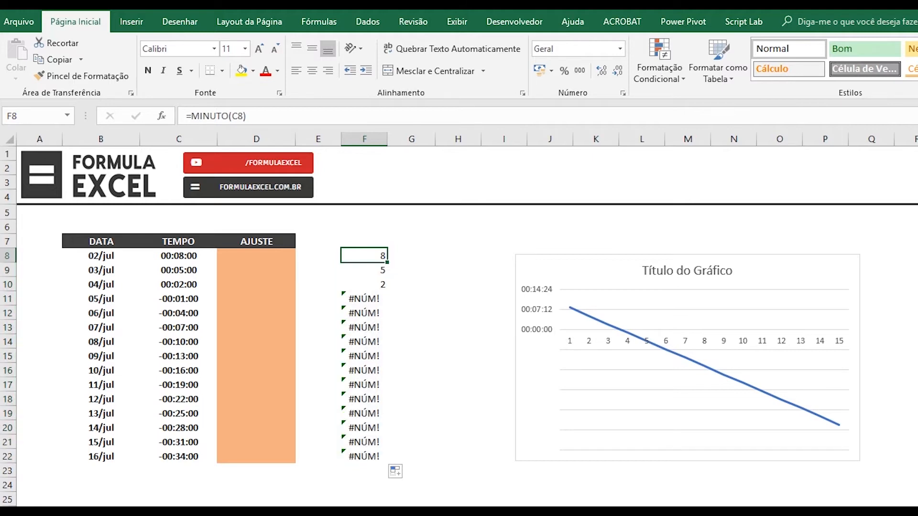
# - Enter the formula =SINAL(C8) in cell E8
pyautogui.hotkey('ctrl', 'Left')
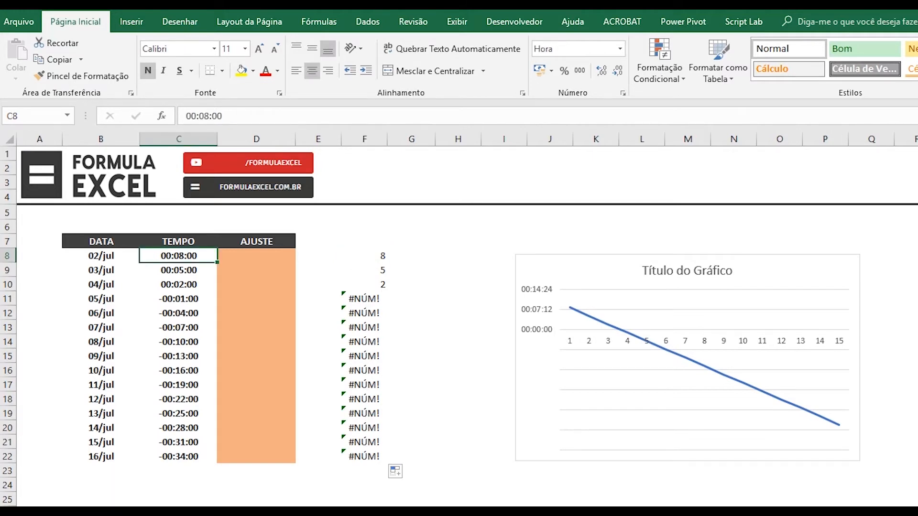
pyautogui.press('Right')
pyautogui.press('Right')
pyautogui.write('=')
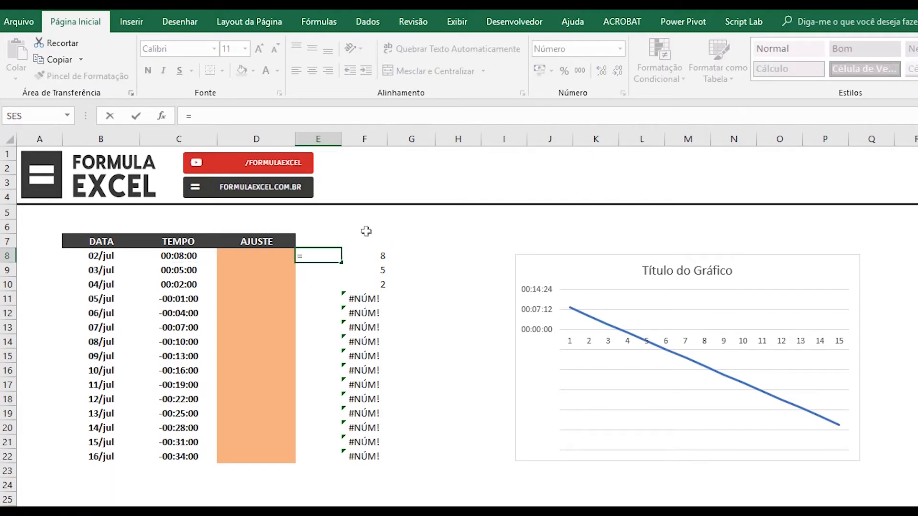
pyautogui.write('sin')
pyautogui.press('Tab')
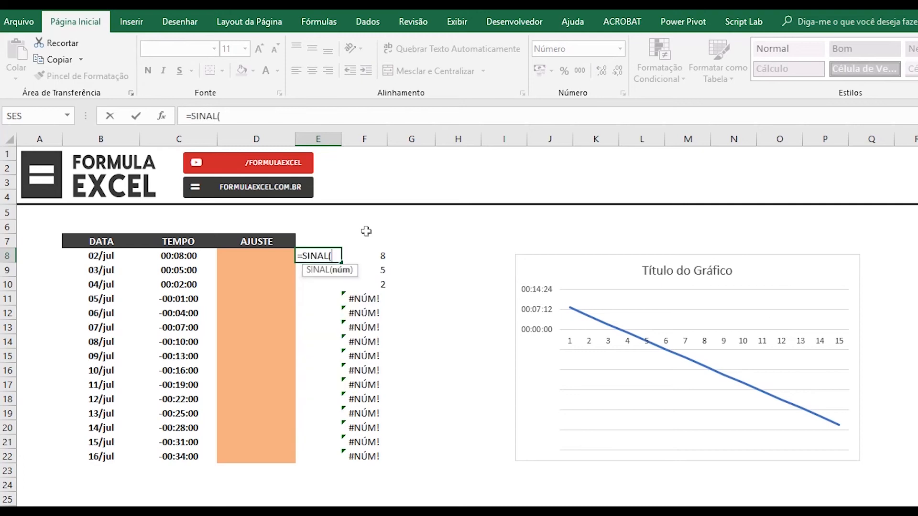
pyautogui.click(206, 254)
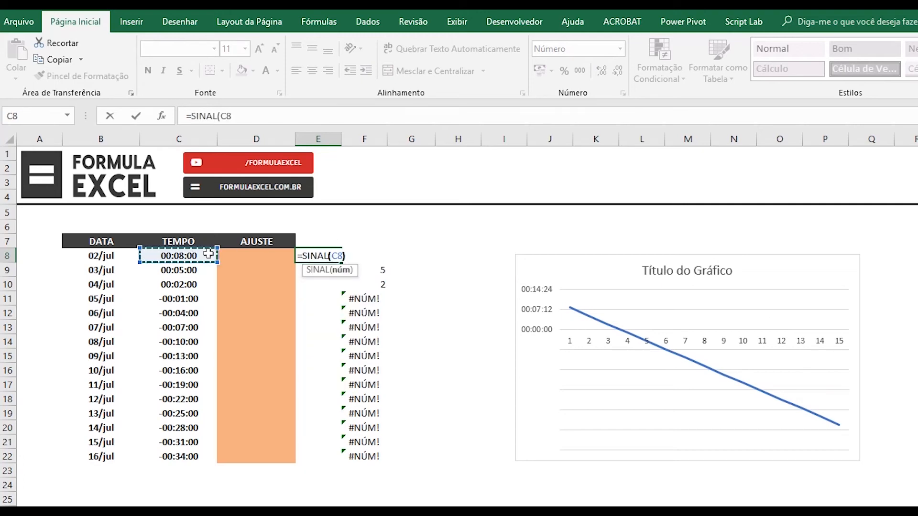
pyautogui.write(')')
pyautogui.hotkey('ctrl', 'Return')
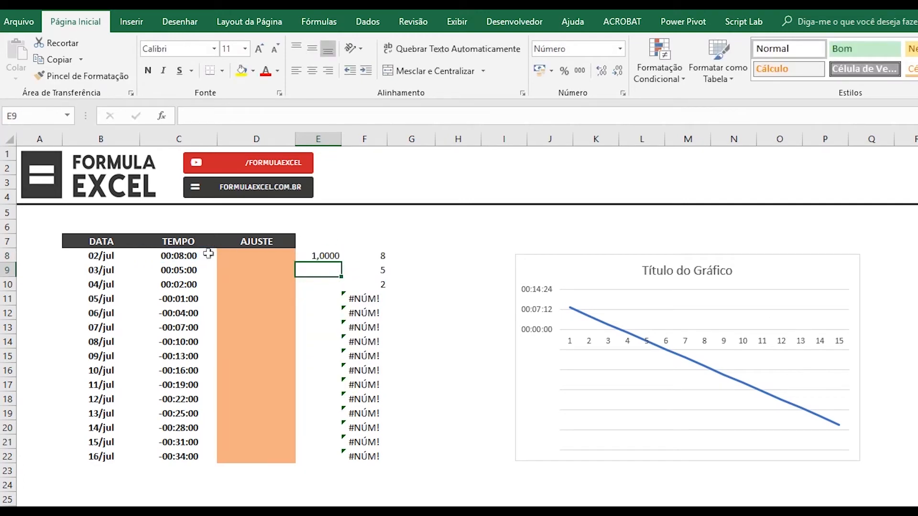
# - Fill the SINAL formula from E8 down to E22 and check the copied formulas down to E13
pyautogui.moveTo(343, 261); pyautogui.dragTo(342, 462)
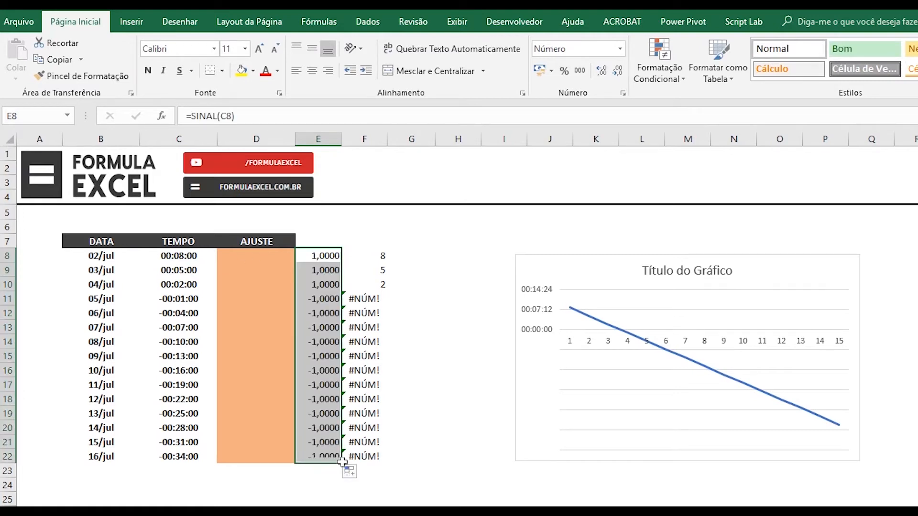
pyautogui.press('Down')
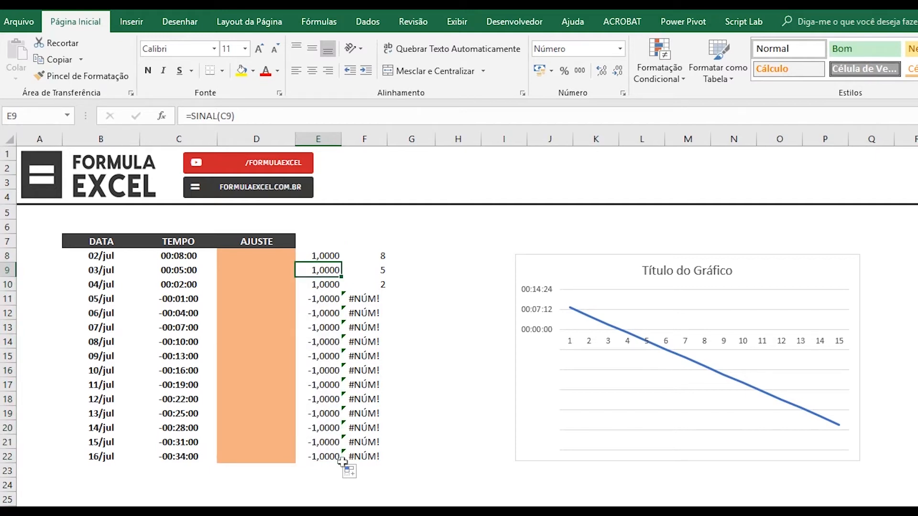
pyautogui.press('Down')
pyautogui.press('Down')
pyautogui.press('Down')
pyautogui.press('Down')
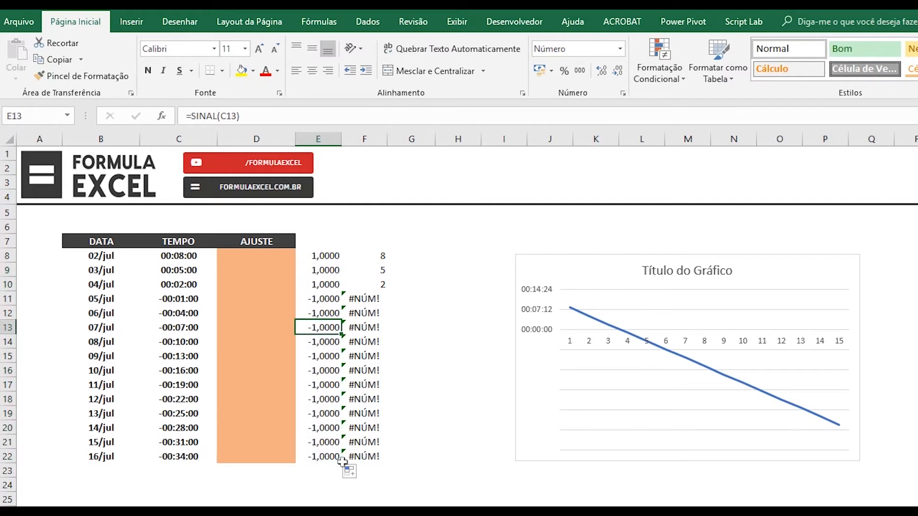
# - Clear the MINUTO formulas from F8:F22
pyautogui.press('Up')
pyautogui.press('Up')
pyautogui.press('Up')
pyautogui.press('Up')
pyautogui.press('Up')
pyautogui.press('Right')
pyautogui.hotkey('shift', 'Down')
pyautogui.hotkey('shift', 'Down')
pyautogui.hotkey('shift', 'Down')
pyautogui.hotkey('shift', 'Down')
pyautogui.hotkey('shift', 'Down')
pyautogui.hotkey('shift', 'Down')
pyautogui.hotkey('shift', 'Down')
pyautogui.hotkey('shift', 'Down')
pyautogui.hotkey('shift', 'Down')
pyautogui.hotkey('shift', 'Down')
pyautogui.hotkey('shift', 'Down')
pyautogui.hotkey('shift', 'Down')
pyautogui.hotkey('shift', 'Down')
pyautogui.hotkey('shift', 'Down')
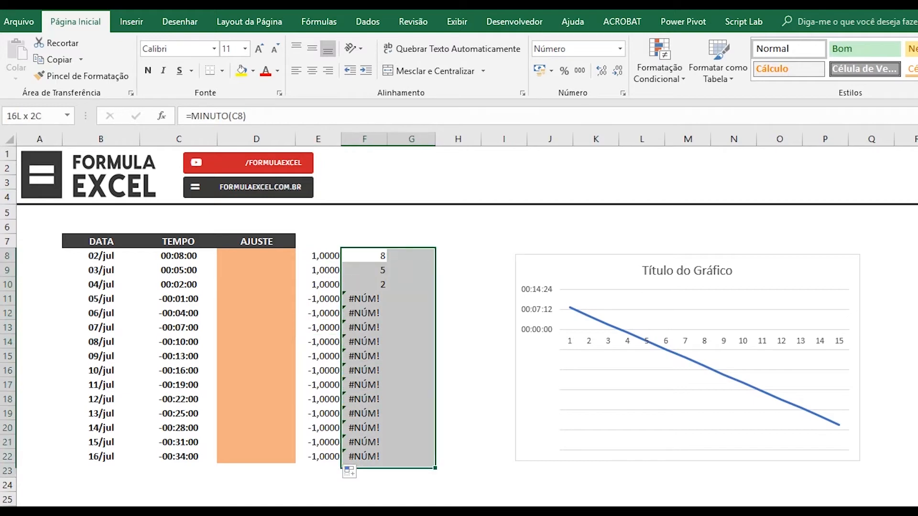
pyautogui.press('Delete')
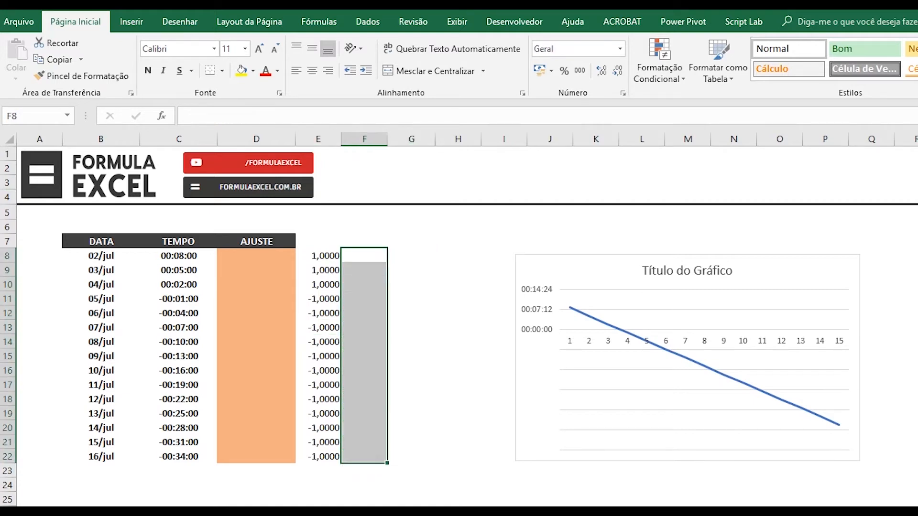
# - Enter the formula =C8*E8 in cell F8 to multiply the time by its sign
pyautogui.click(364, 255)
pyautogui.write('=')
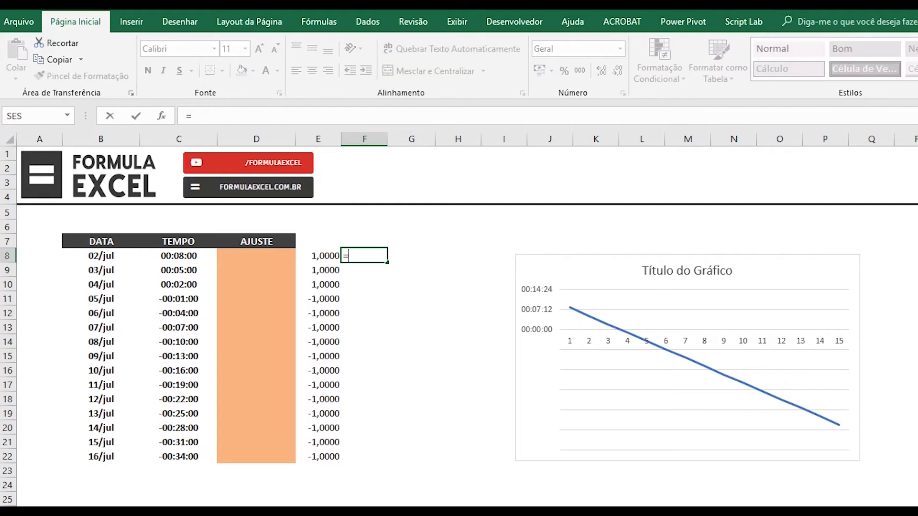
pyautogui.press('Left')
pyautogui.press('Left')
pyautogui.press('Left')
pyautogui.write('*')
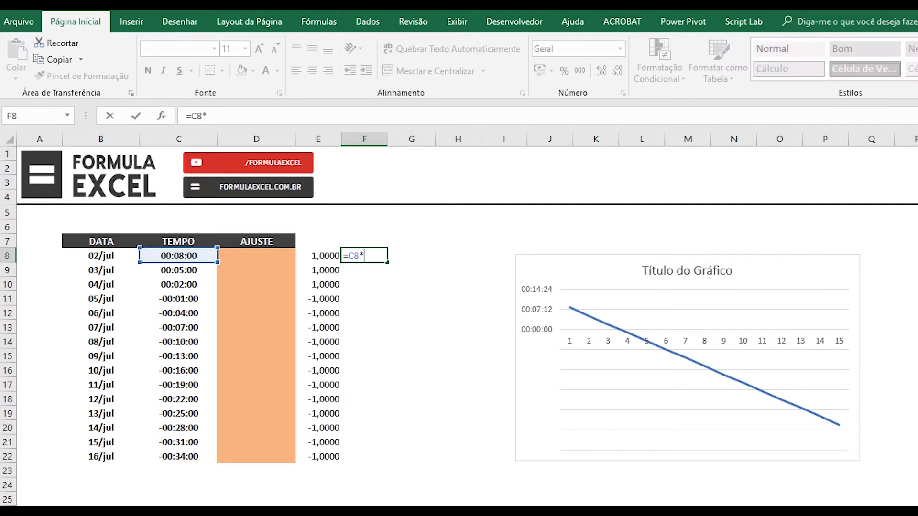
pyautogui.press('Left')
pyautogui.press('Return')
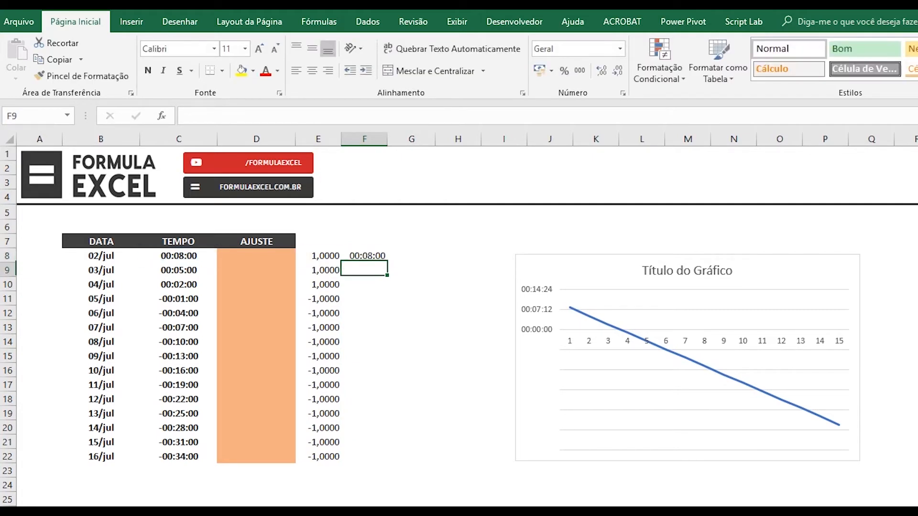
# - Fill the formula from F8 down to F22 and compare the row 18 result with its source time in C18
pyautogui.press('Up')
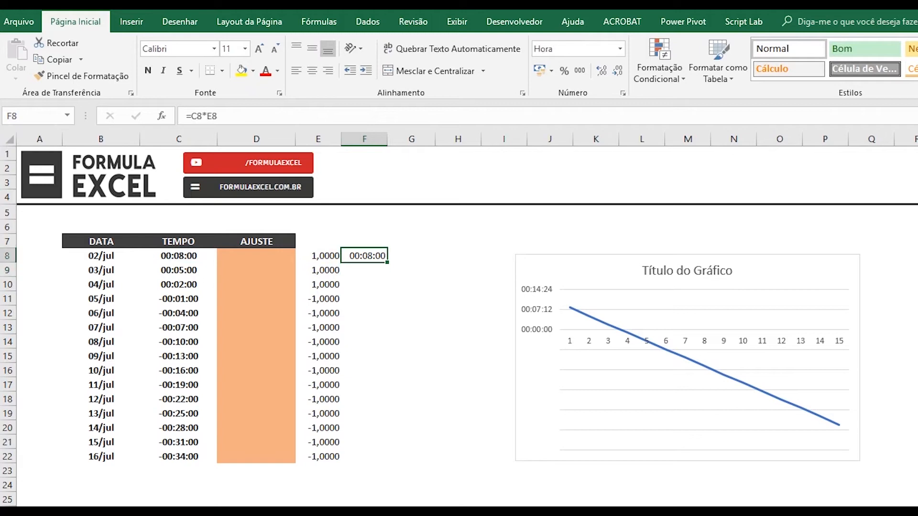
pyautogui.moveTo(387, 262); pyautogui.dragTo(387, 463)
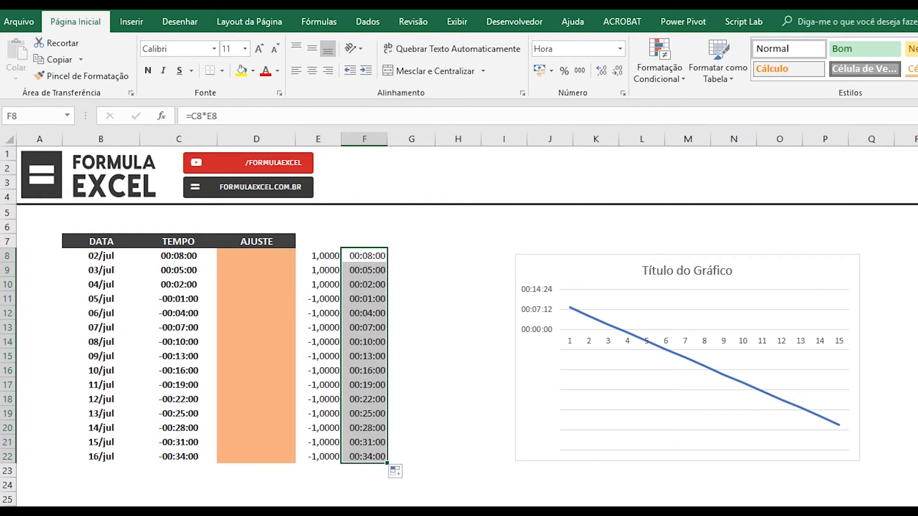
pyautogui.click(364, 399)
pyautogui.press('Left')
pyautogui.press('Right')
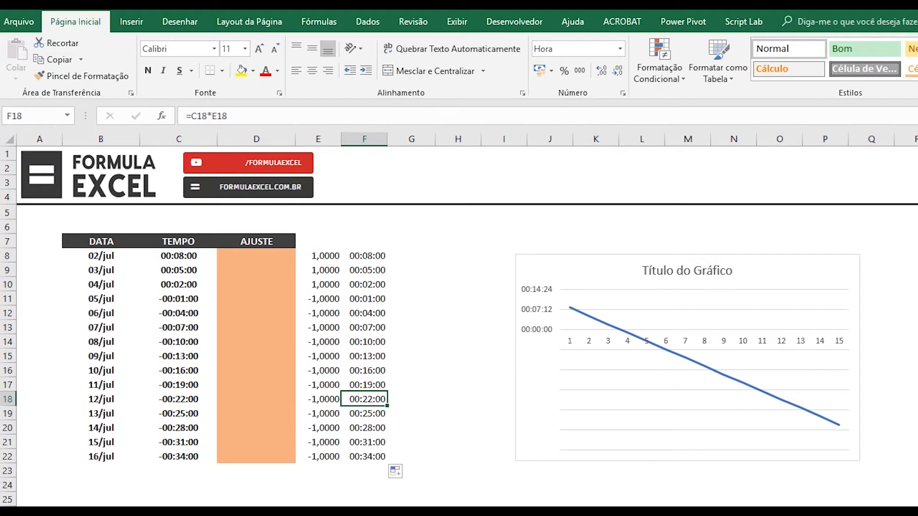
pyautogui.click(178, 400)
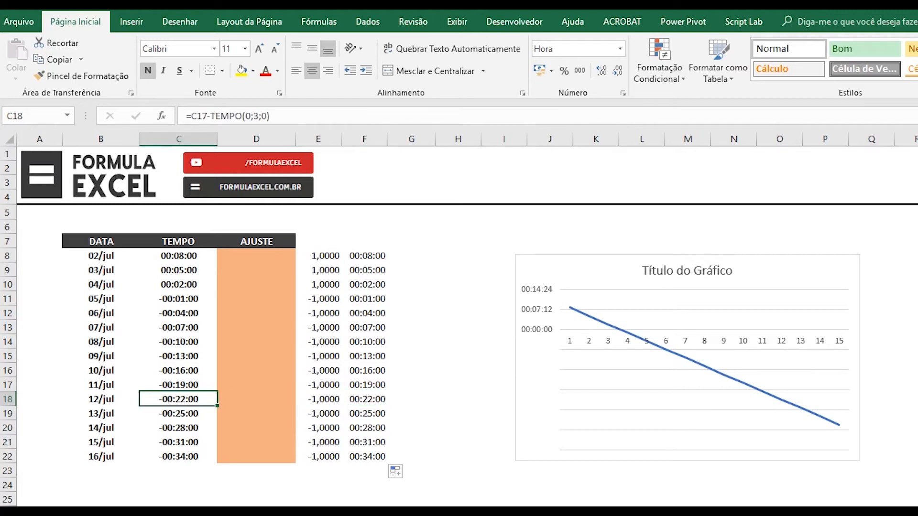
pyautogui.press('Right')
pyautogui.press('Right')
pyautogui.press('Right')
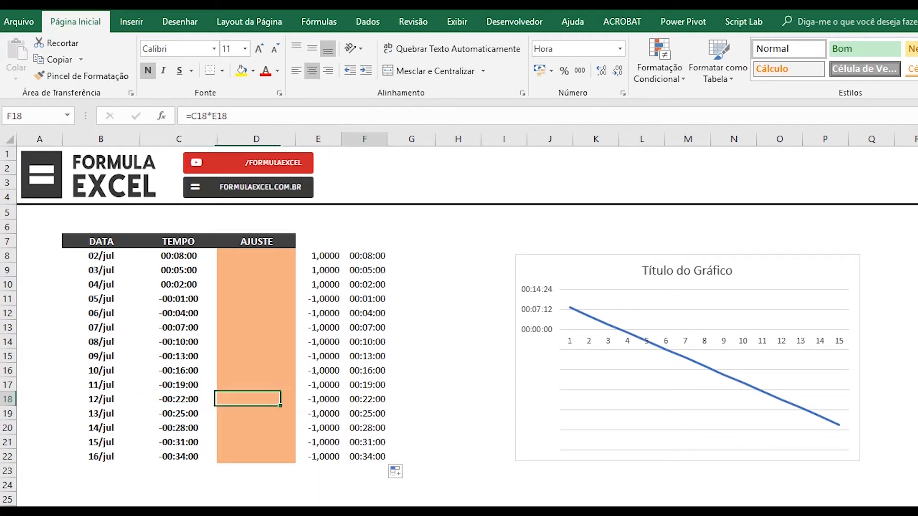
# - Enter the formula =MINUTO(F8) in cell G8
pyautogui.click(411, 256)
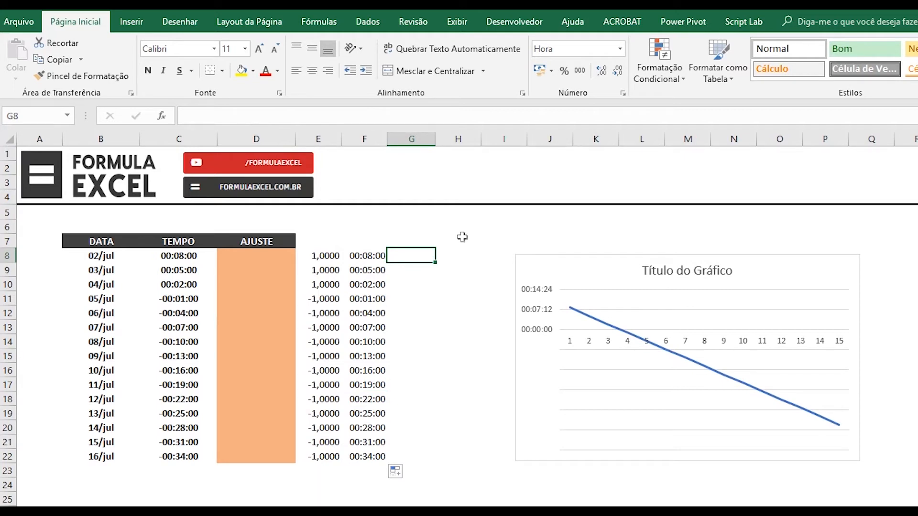
pyautogui.write('=minuto')
pyautogui.press('Tab')
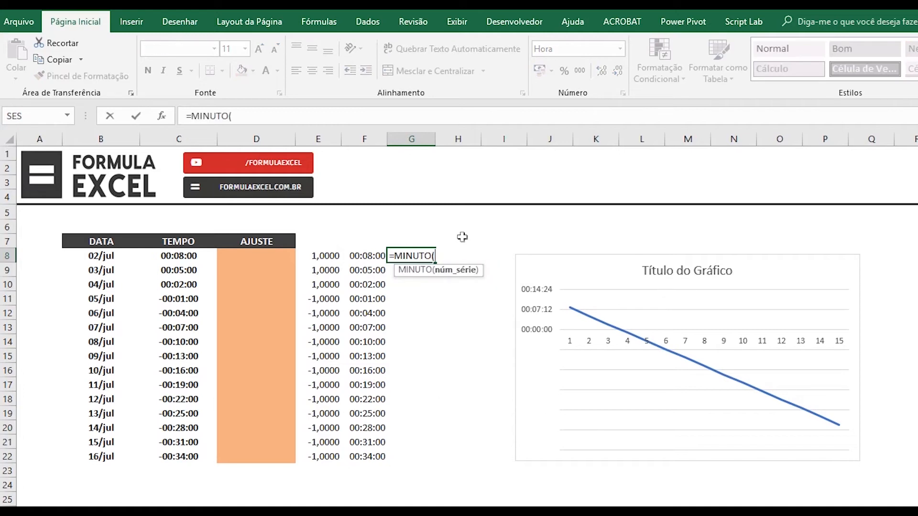
pyautogui.press('Left')
pyautogui.write(')')
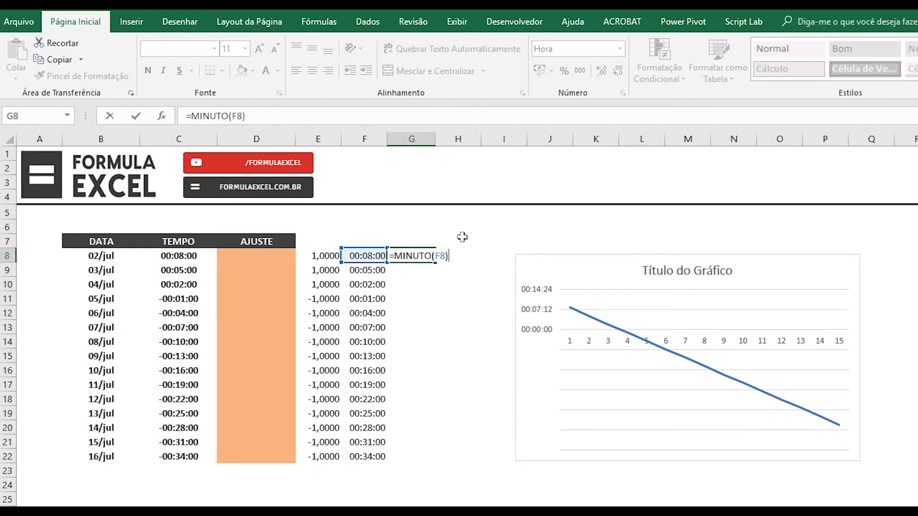
pyautogui.press('Return')
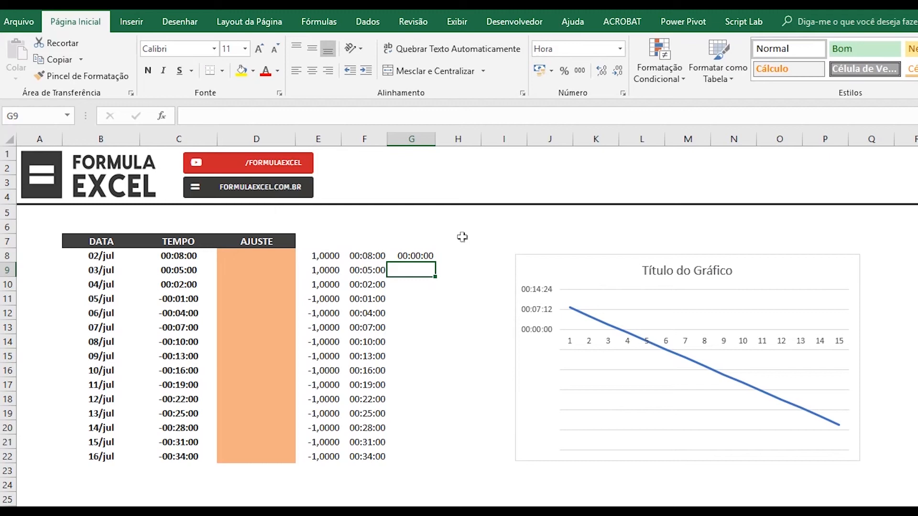
# - Fill the MINUTO formula from G8 down to G22 and format the range as Número
pyautogui.click(432, 256)
pyautogui.moveTo(434, 262); pyautogui.dragTo(436, 462)
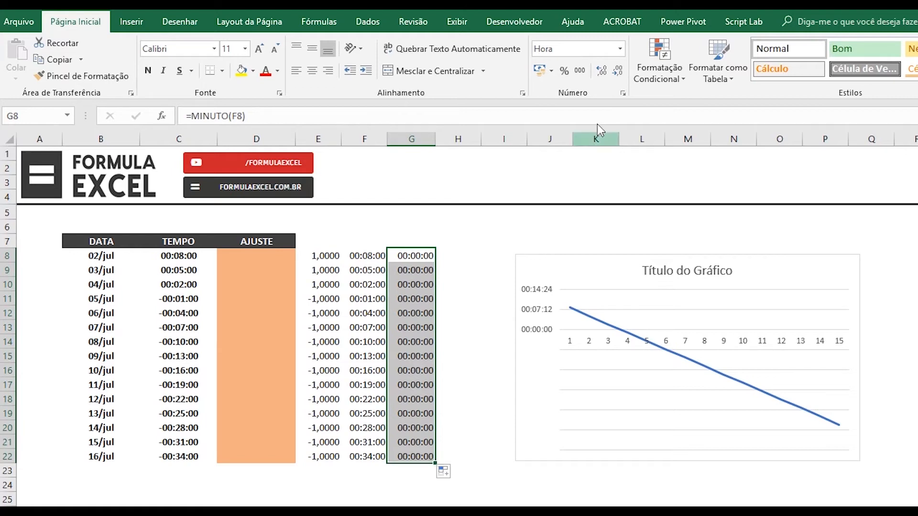
pyautogui.click(620, 48)
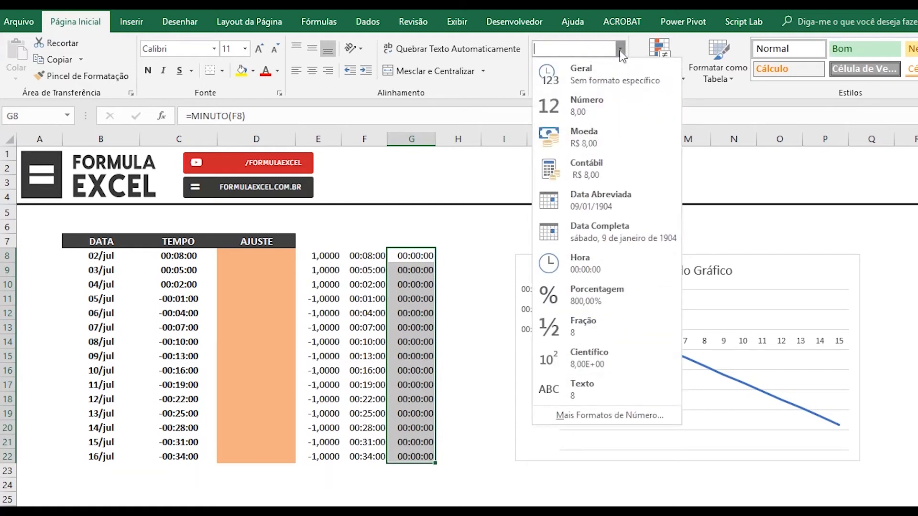
pyautogui.click(622, 106)
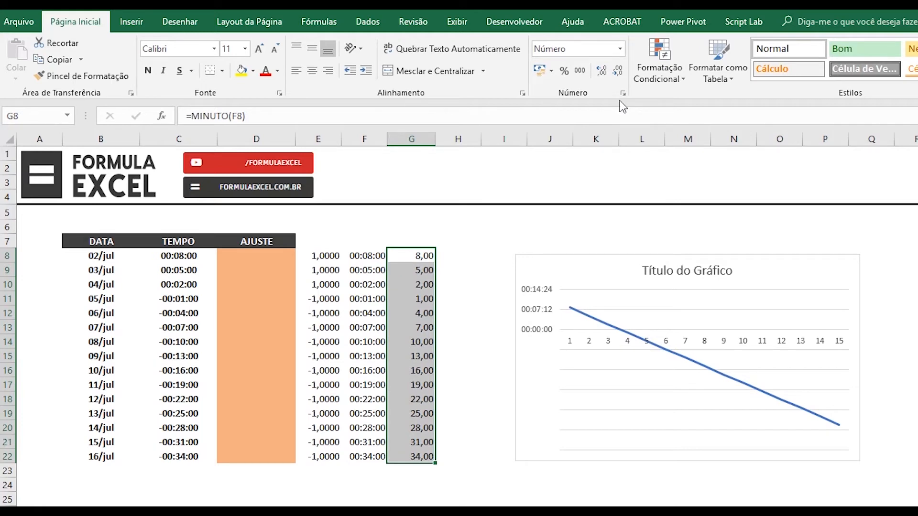
# - Enter the formula =G8*E8 in cell H8 and fill it down to H22
pyautogui.press('Right')
pyautogui.write('=')
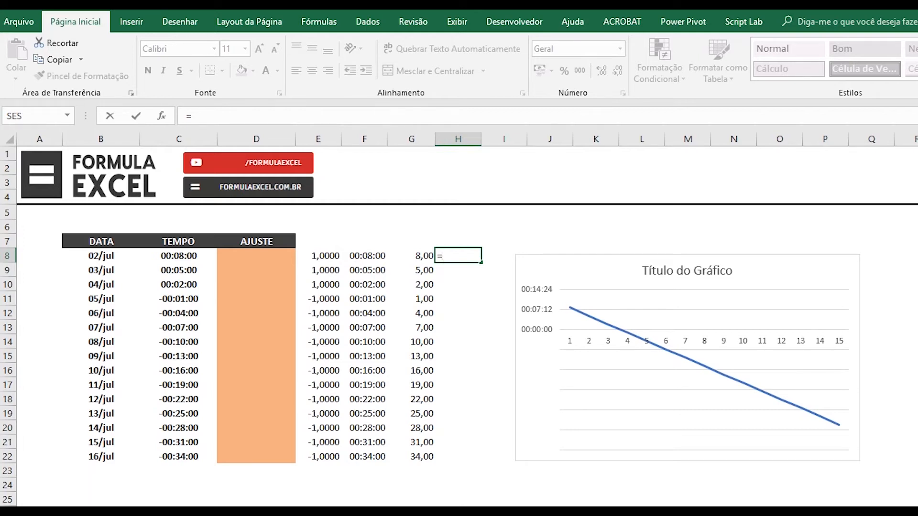
pyautogui.press('Left')
pyautogui.write('*')
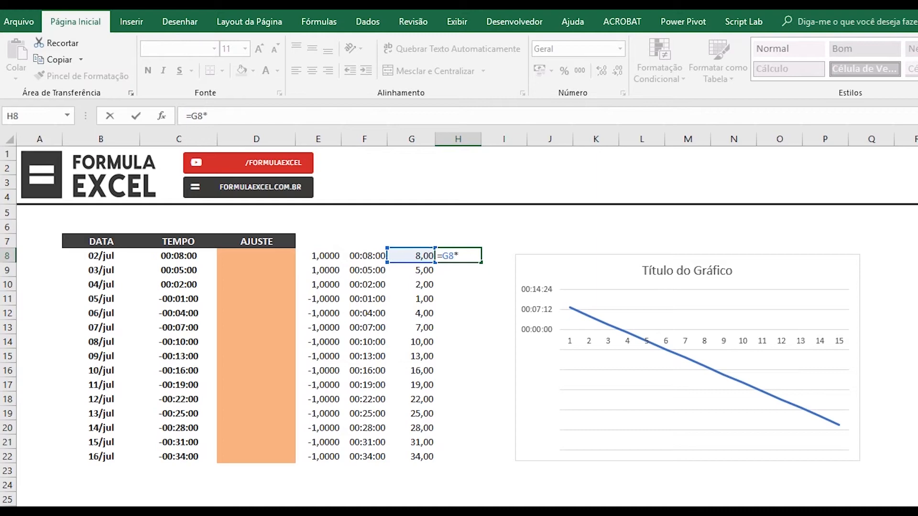
pyautogui.press('Left')
pyautogui.press('Left')
pyautogui.press('Left')
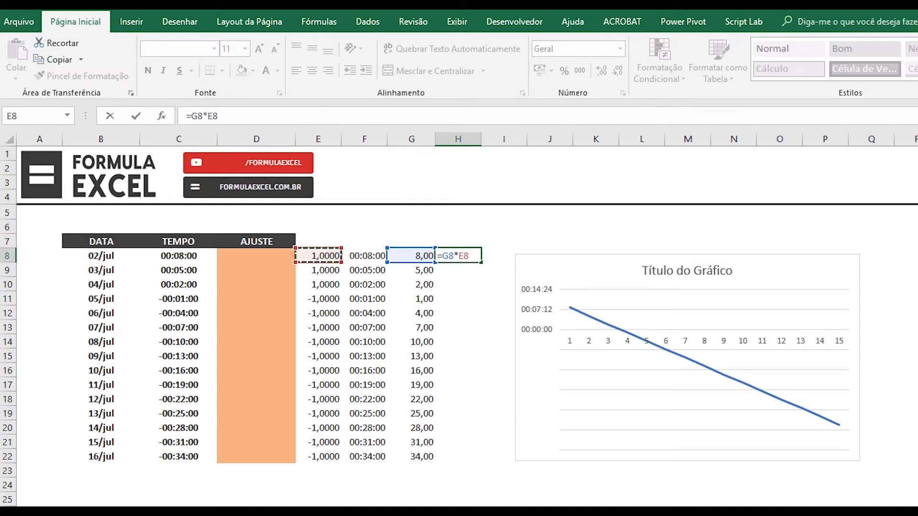
pyautogui.hotkey('ctrl', 'Return')
pyautogui.moveTo(481, 262); pyautogui.dragTo(482, 463)
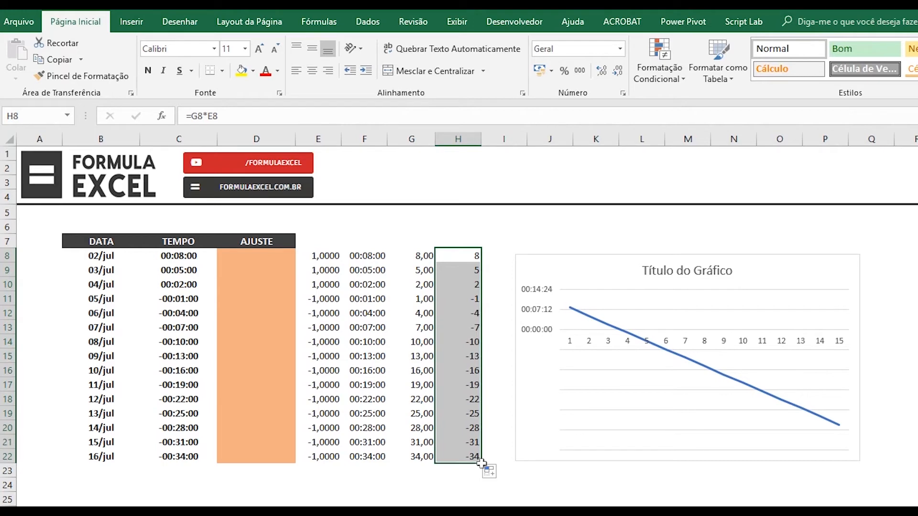
# - Move the line chart's data series range from C8:C22 to the signed minutes in H8:H22
pyautogui.click(528, 443)
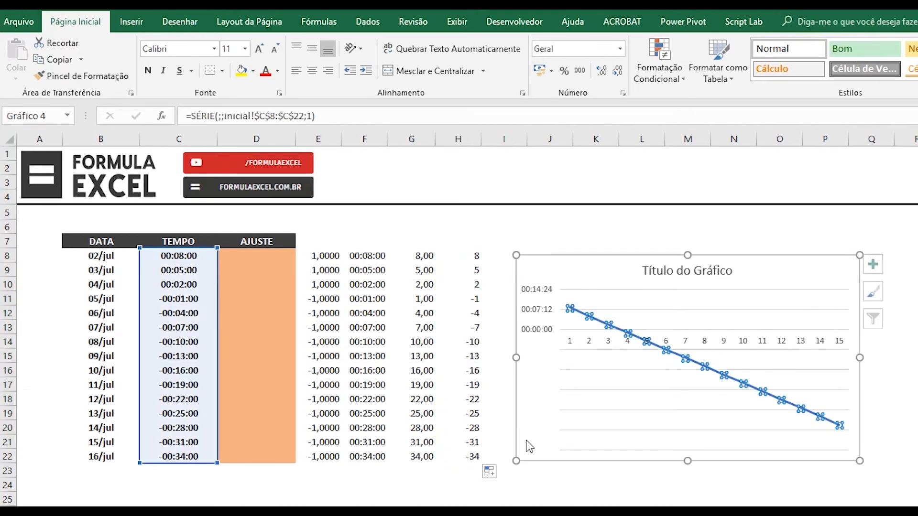
pyautogui.moveTo(219, 428); pyautogui.dragTo(484, 430)
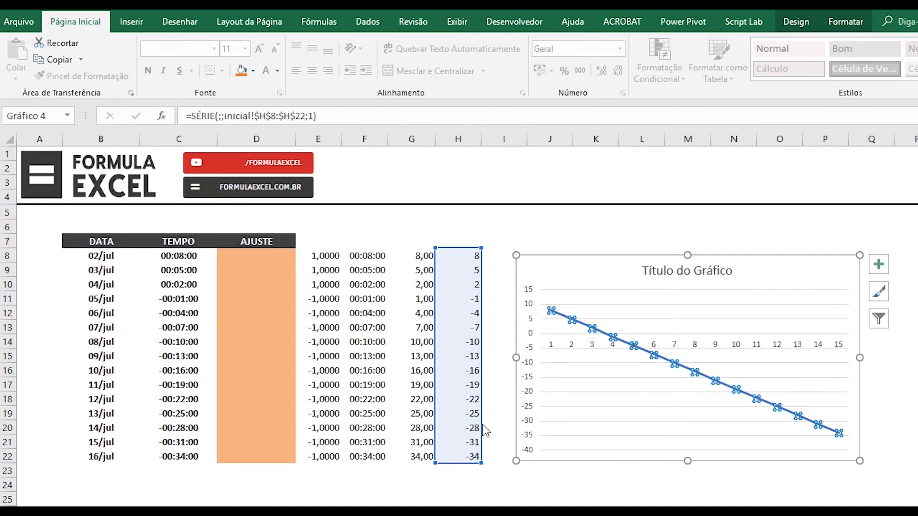
# - Open the formatting options of the chart's vertical axis and set its number category to Personalizado
pyautogui.click(538, 410)
pyautogui.rightClick(538, 410)
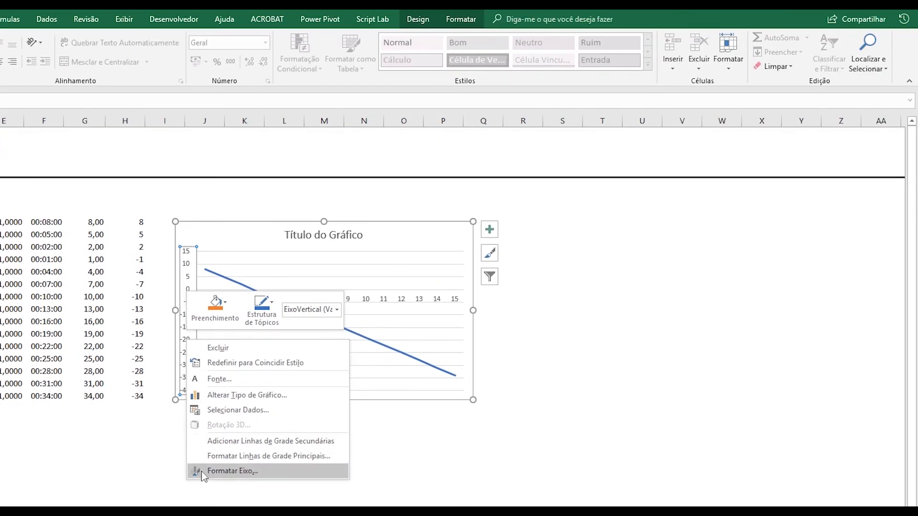
pyautogui.click(202, 472)
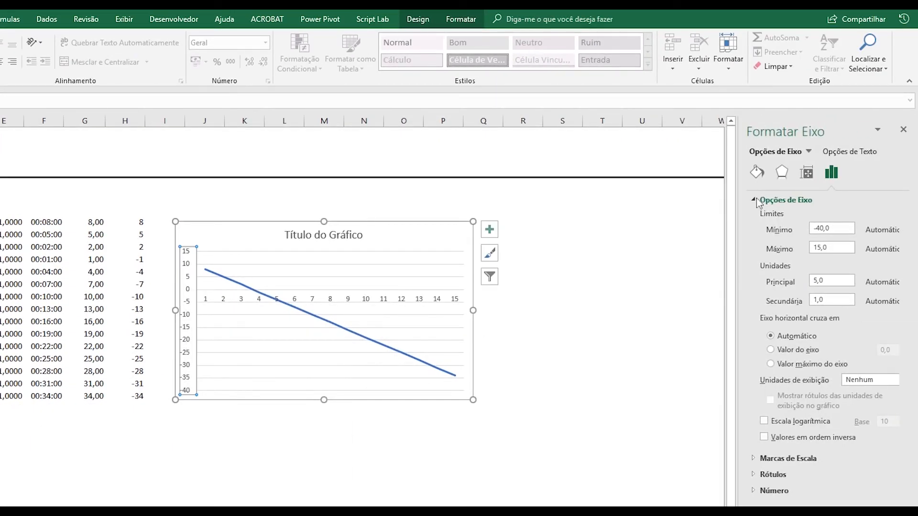
pyautogui.click(757, 199)
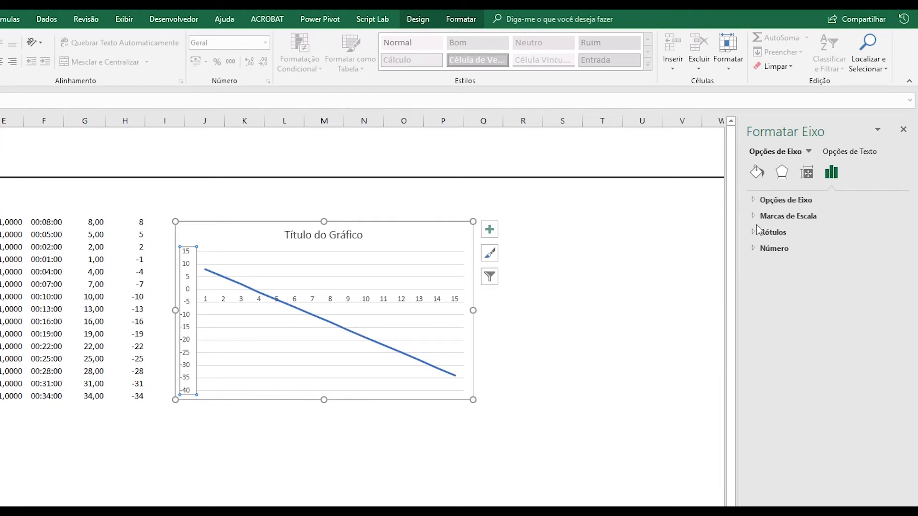
pyautogui.click(756, 249)
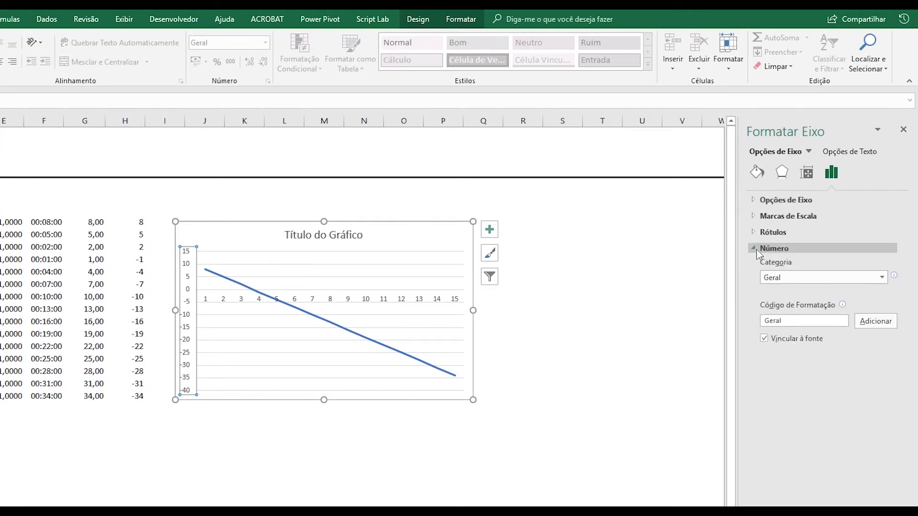
pyautogui.click(883, 277)
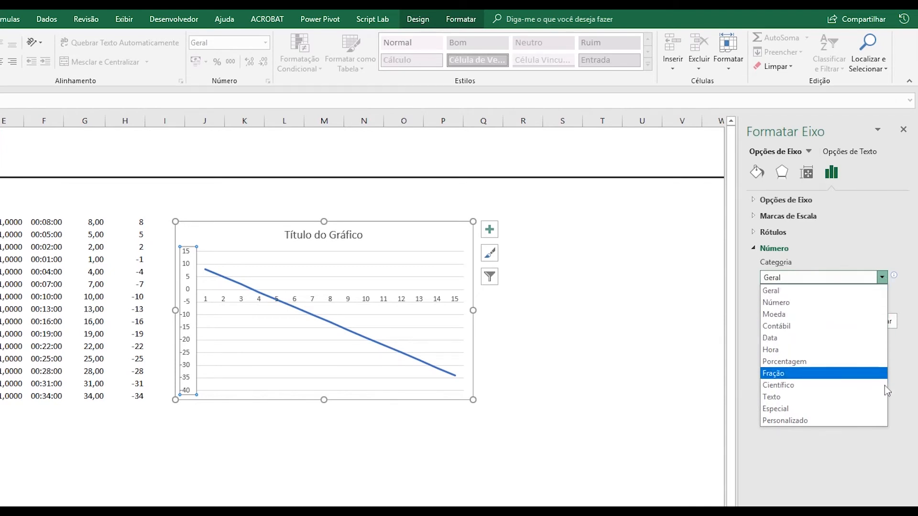
pyautogui.click(885, 421)
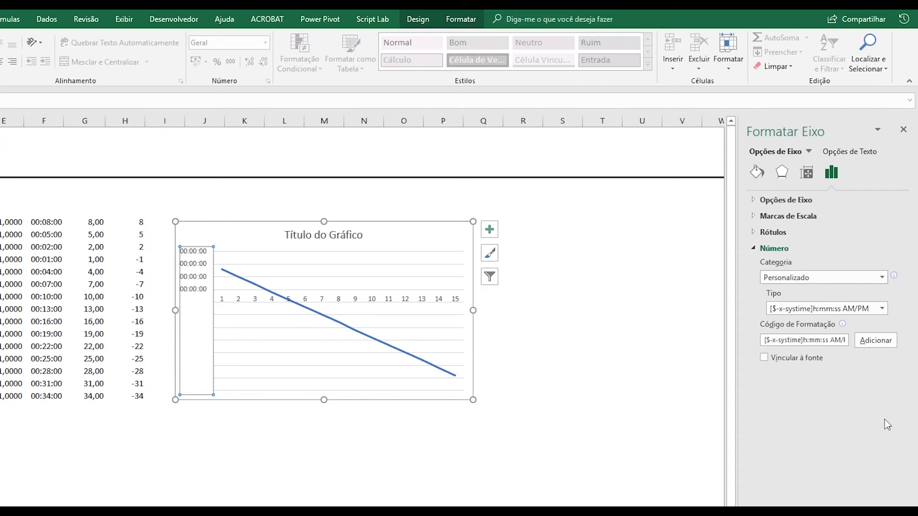
# - Replace the vertical axis's custom format code with 00 and apply it
pyautogui.click(839, 342)
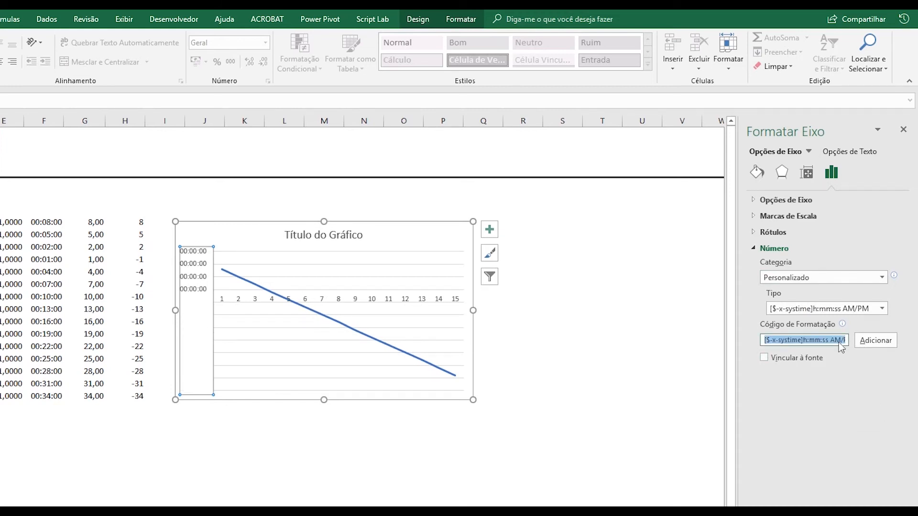
pyautogui.press('BackSpace')
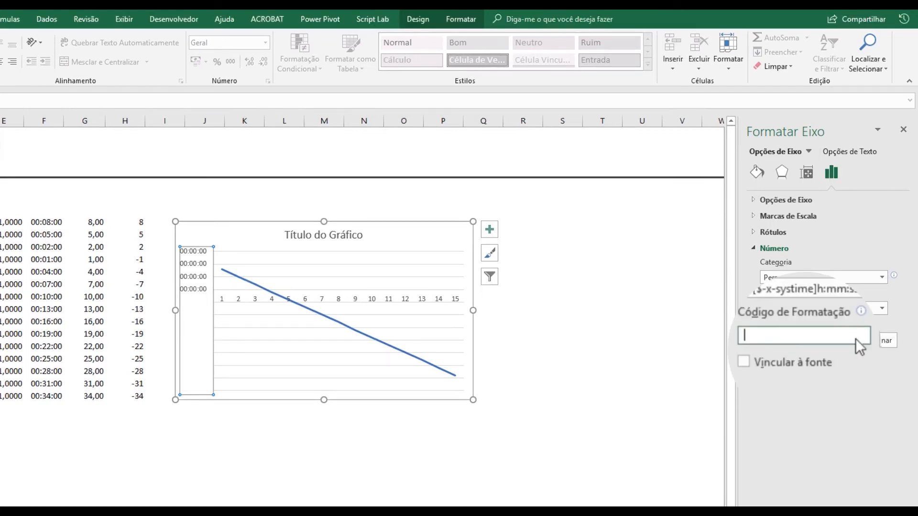
pyautogui.write('0')
pyautogui.write('0')
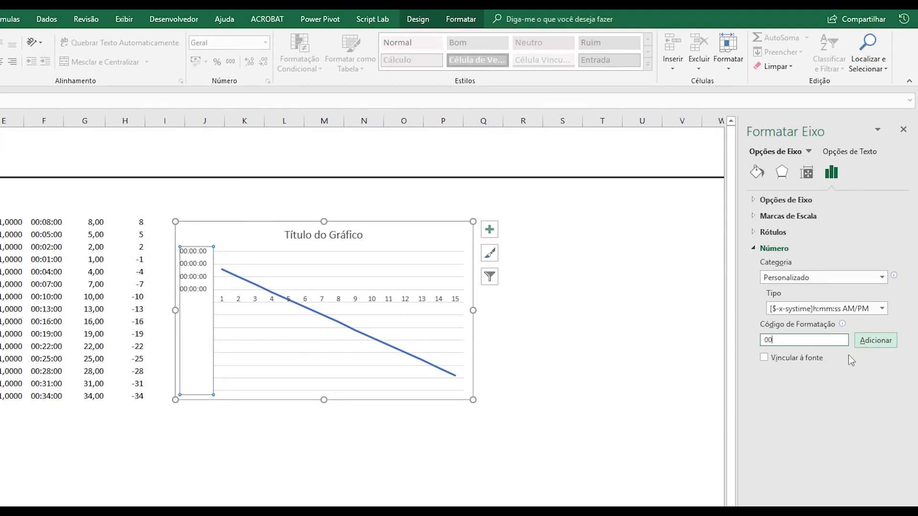
pyautogui.click(886, 342)
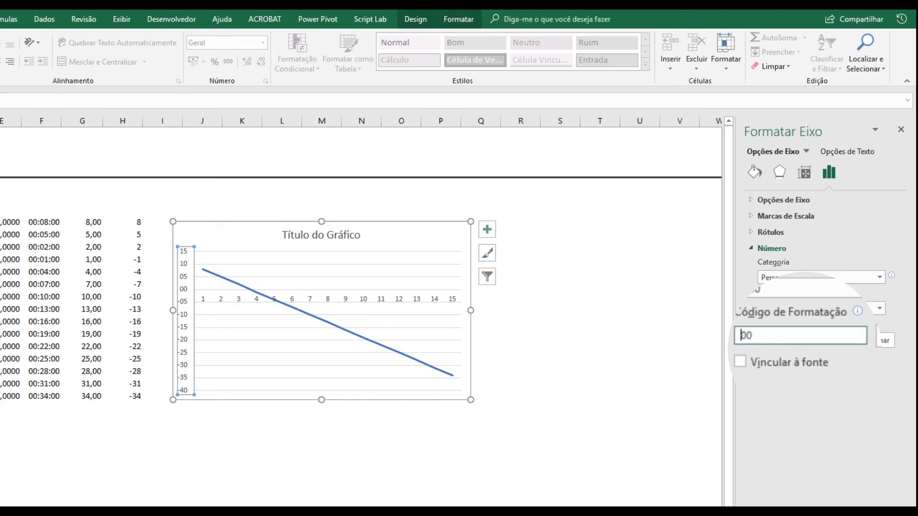
# - Extend the vertical axis's format code to "00:"00":00" and apply it so the minutes read as times
pyautogui.write("'00:'")
pyautogui.press('Left')
pyautogui.press('Left')
pyautogui.hotkey('shift', 'Left')
pyautogui.hotkey('shift', 'Left')
pyautogui.press('Home')
pyautogui.hotkey('shift', 'Right')
pyautogui.hotkey('shift', 'Right')
pyautogui.hotkey('shift', 'Right')
pyautogui.hotkey('shift', 'Right')
pyautogui.hotkey('shift', 'Right')
pyautogui.press('Home')
pyautogui.press('Right')
pyautogui.hotkey('shift', 'Right')
pyautogui.hotkey('shift', 'Right')
pyautogui.hotkey('shift', 'Right')
pyautogui.press('End')
pyautogui.hotkey('shift', 'Left')
pyautogui.hotkey('shift', 'Left')
pyautogui.press('Right')
pyautogui.write('":00"')
pyautogui.moveTo(763, 336); pyautogui.dragTo(741, 336)
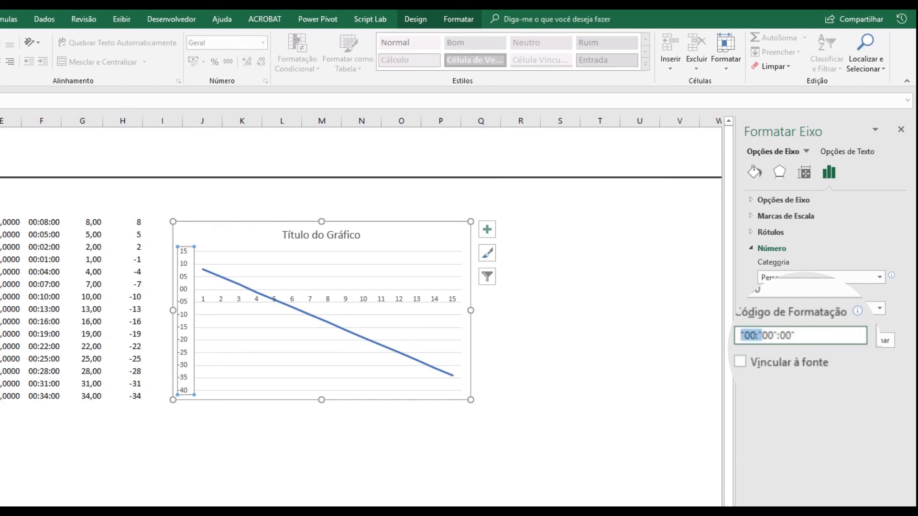
pyautogui.moveTo(762, 336); pyautogui.dragTo(774, 335)
pyautogui.moveTo(774, 336); pyautogui.dragTo(794, 335)
pyautogui.press('Right')
pyautogui.click(875, 341)
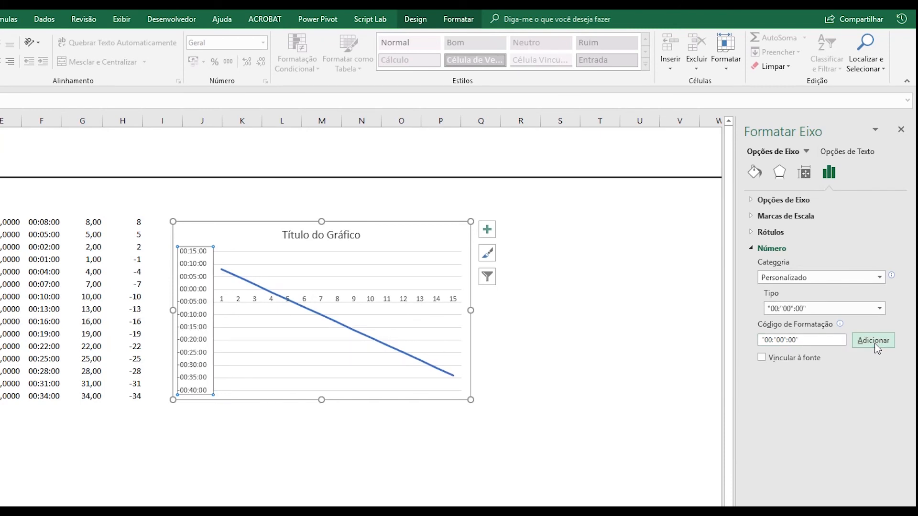